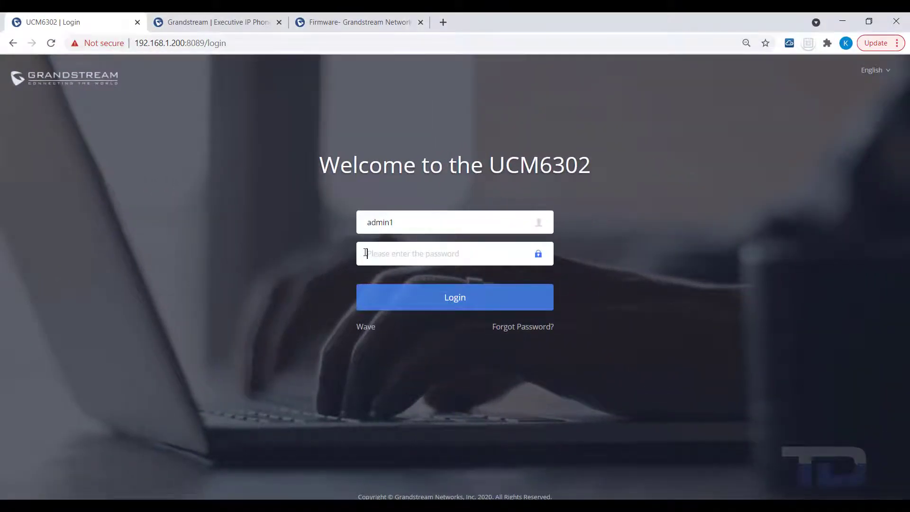
Step: Log in with the admin password and expand Call Features in the sidebar
click(366, 253)
text(•••••••)
key(Return)
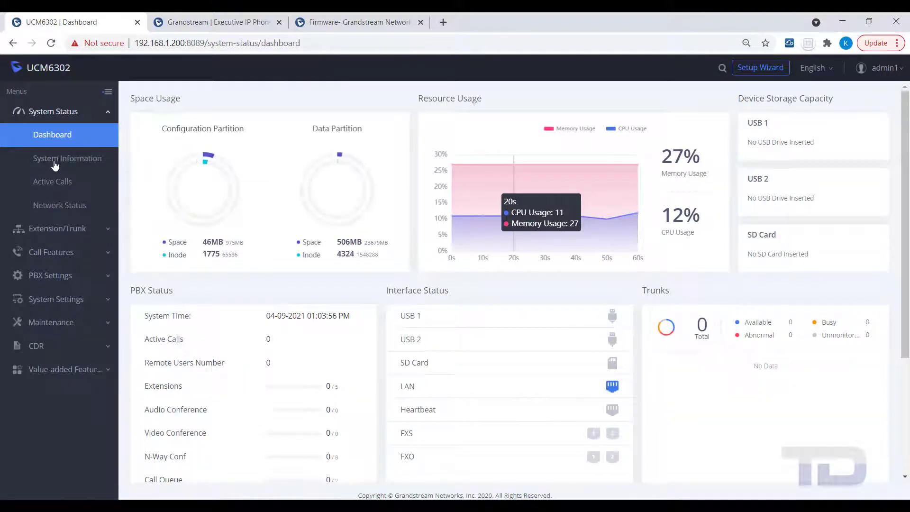
click(53, 252)
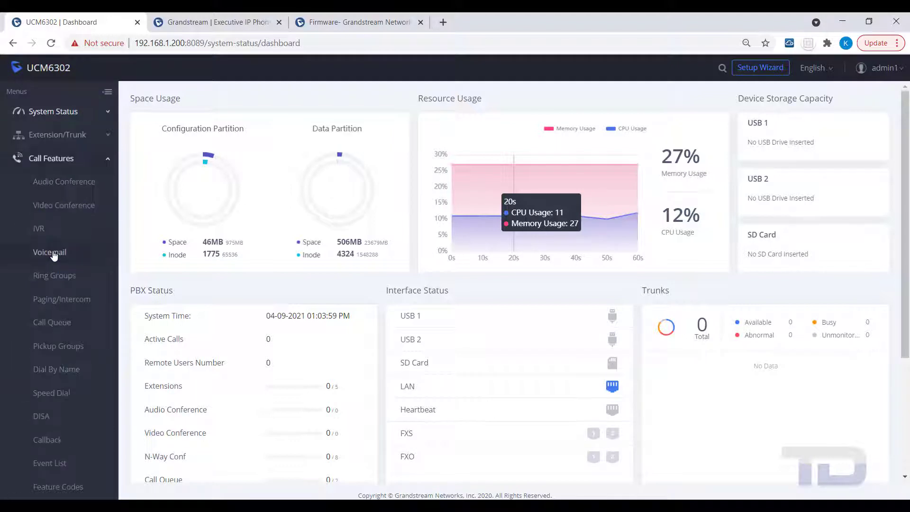
Step: Start a new IVR and name it Main
click(38, 231)
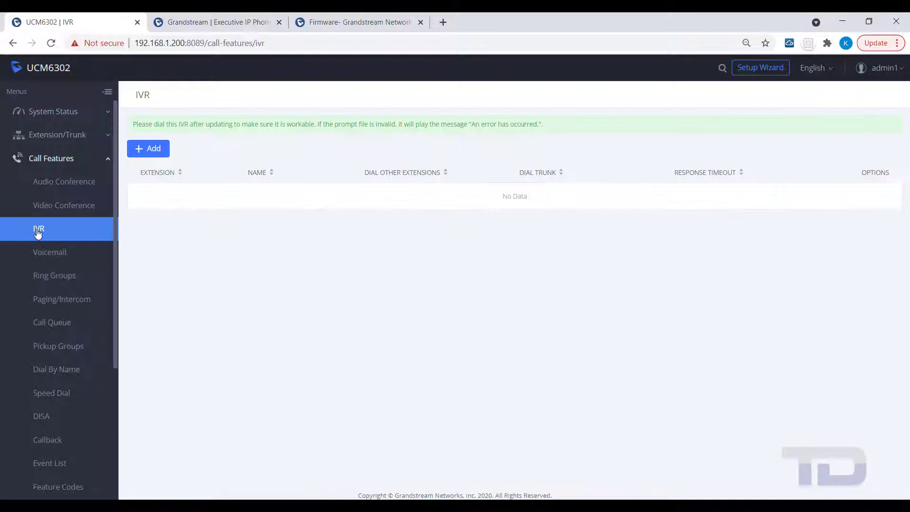
click(160, 154)
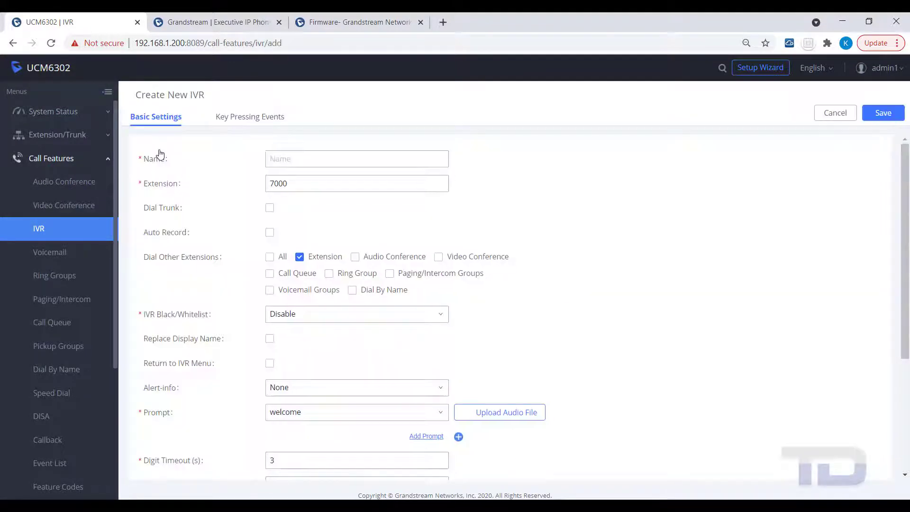
click(295, 159)
text(Mai)
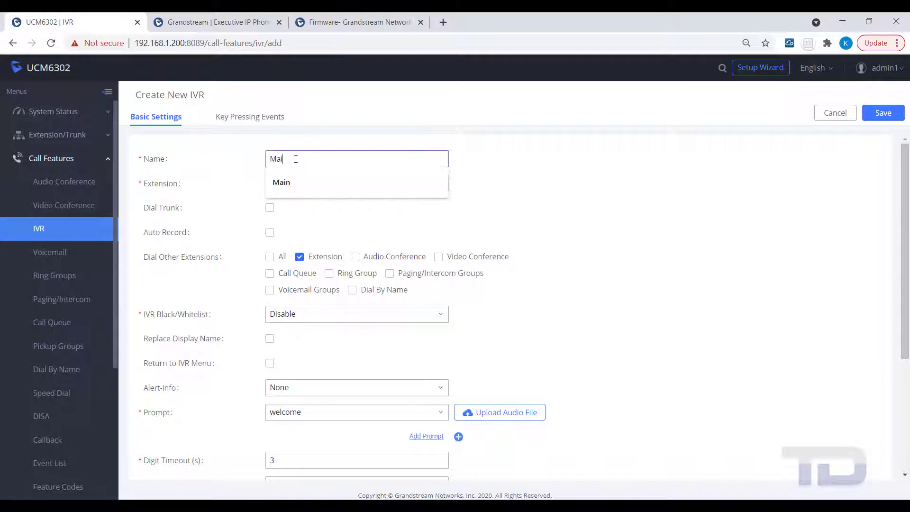
text(n)
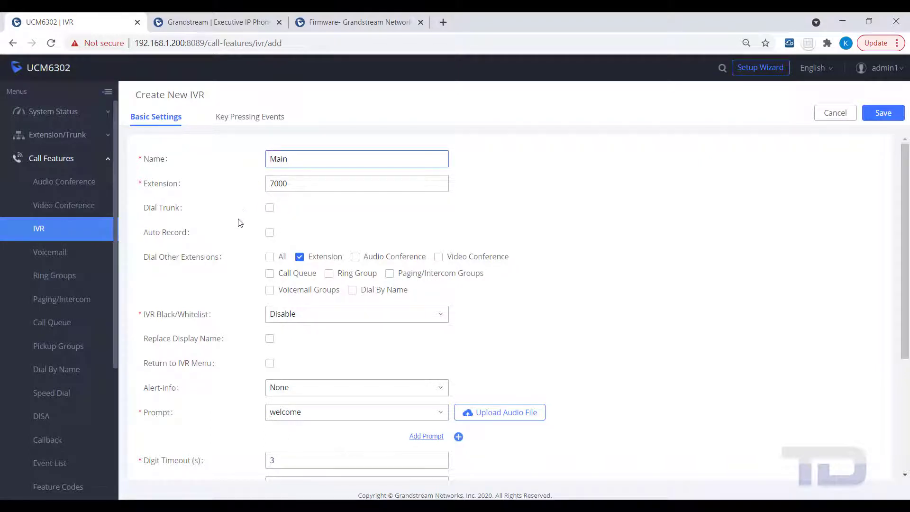
Step: Allow dialing other extensions, excluding audio/video conferences, paging/intercom and voicemail groups
mouse_move(151, 211)
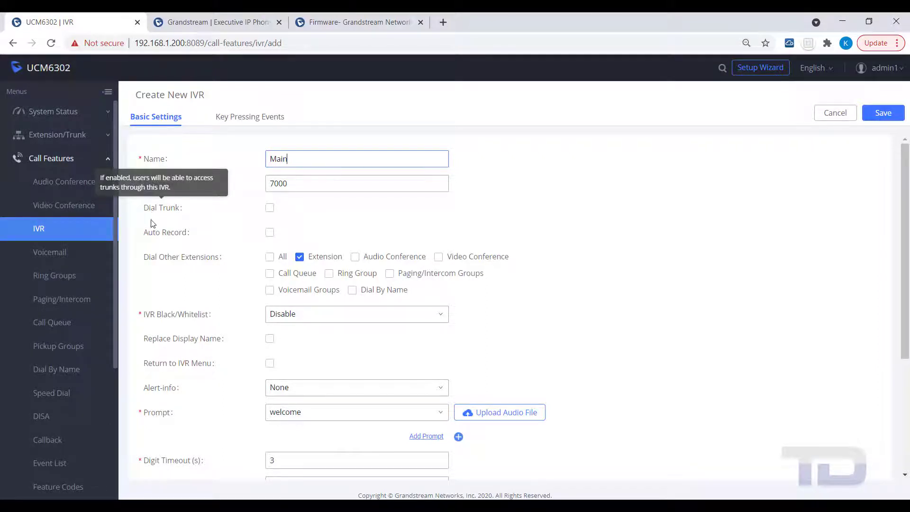
mouse_move(154, 236)
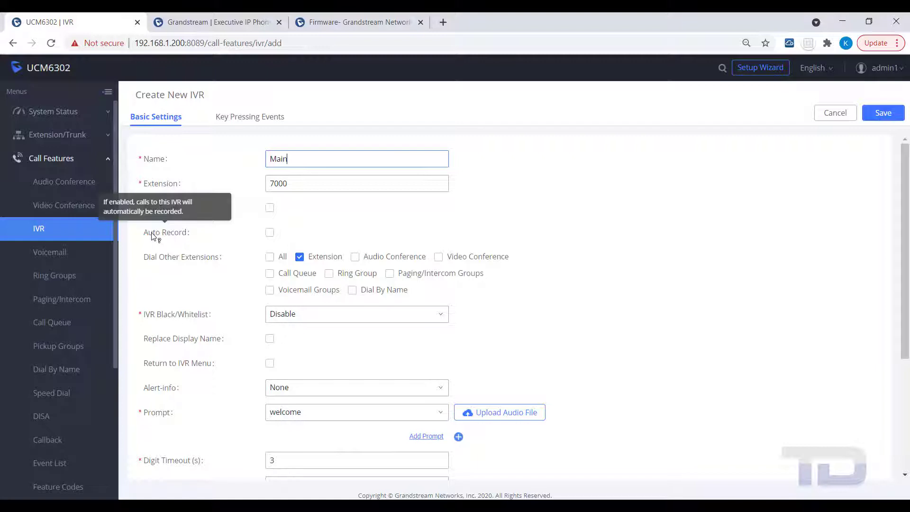
mouse_move(186, 258)
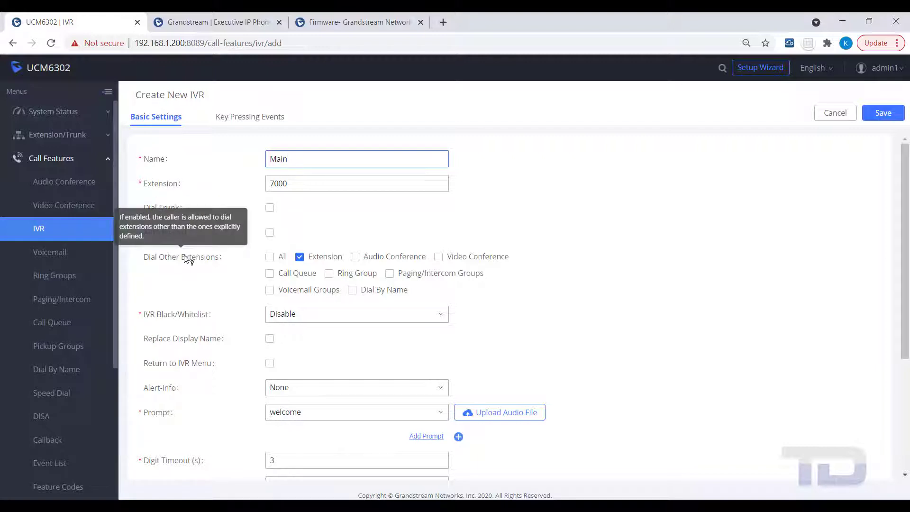
click(270, 260)
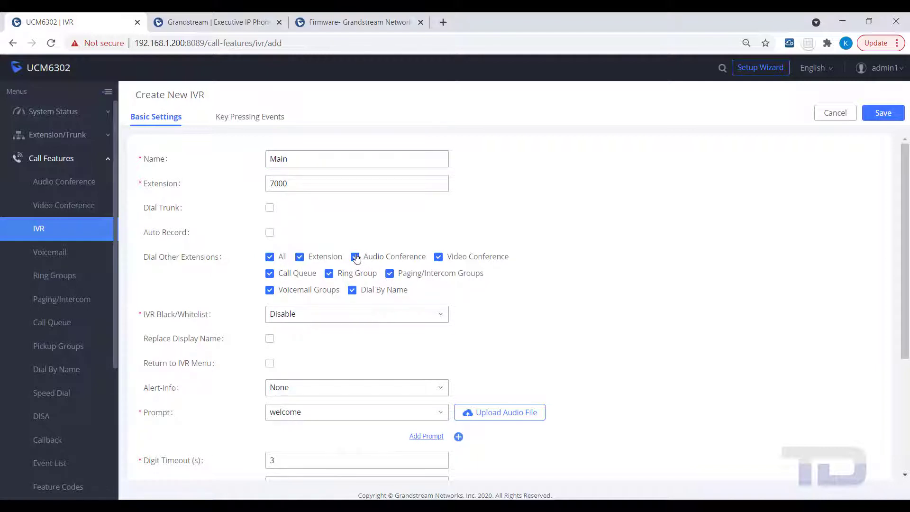
click(356, 257)
click(384, 277)
click(270, 291)
click(438, 256)
Step: Enable Replace Display Name and keep welcome as the IVR prompt
mouse_move(192, 345)
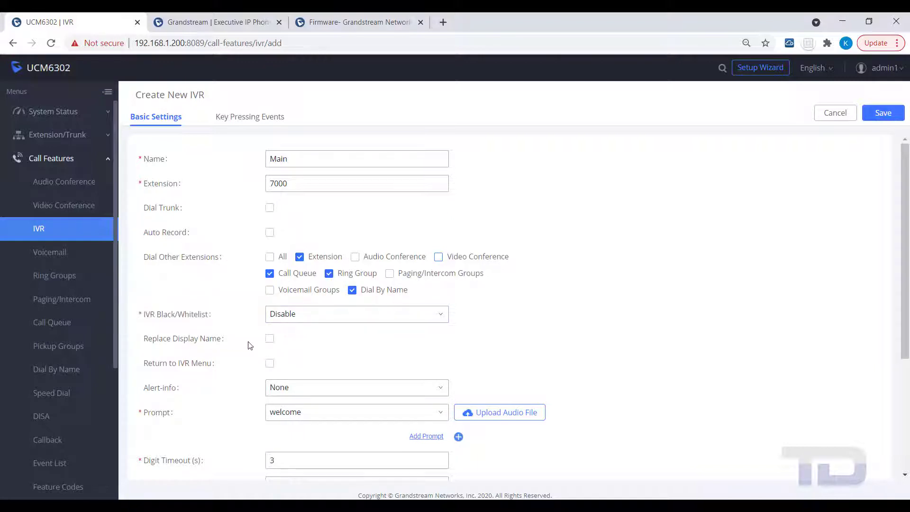
click(270, 342)
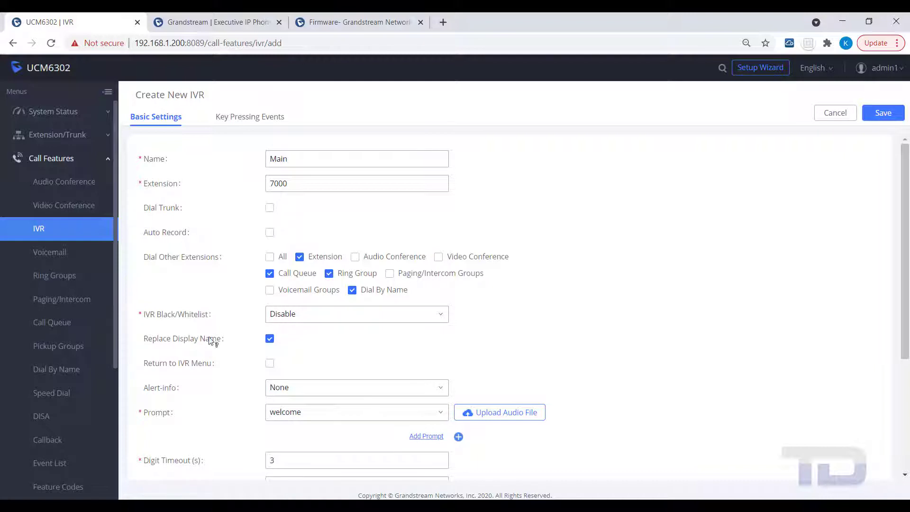
mouse_move(207, 340)
mouse_move(199, 364)
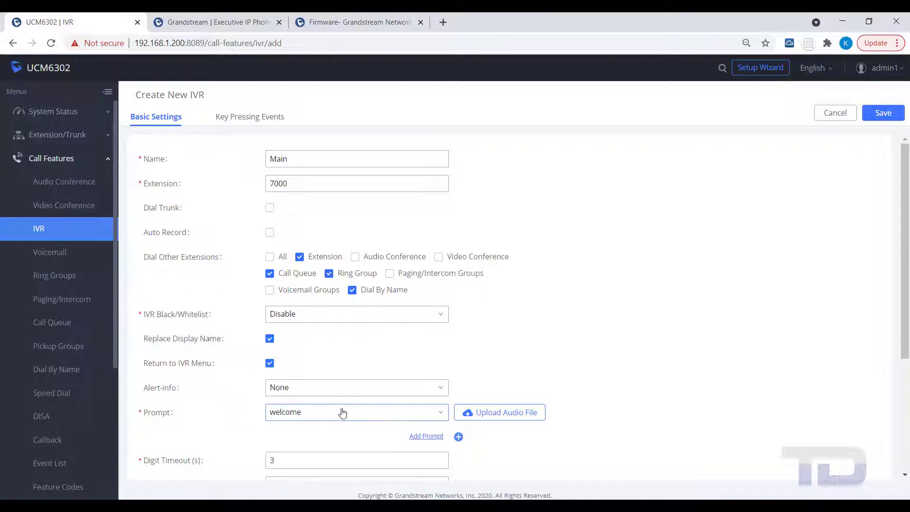
click(440, 411)
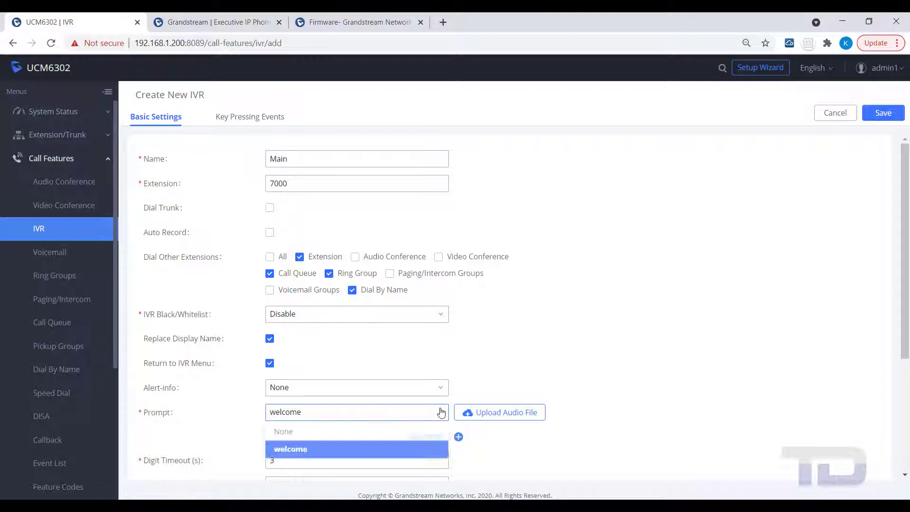
click(441, 412)
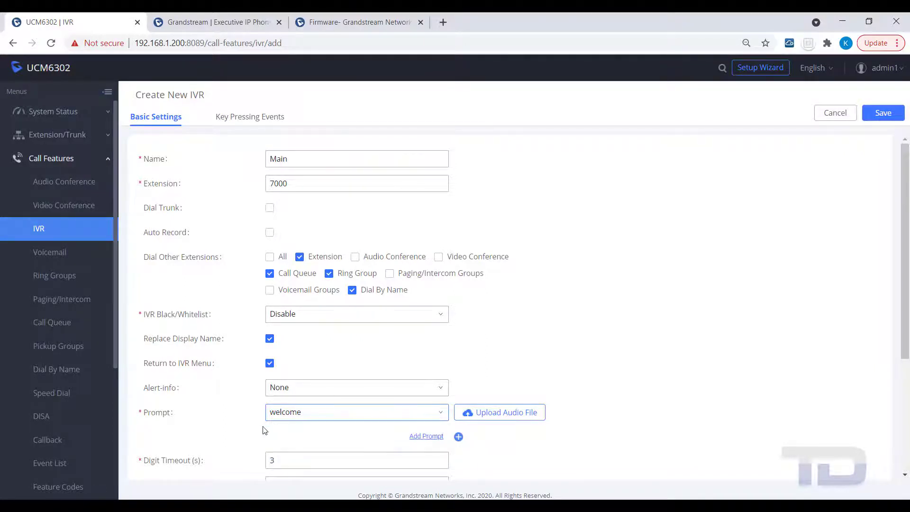
scroll(260, 426, down, 4)
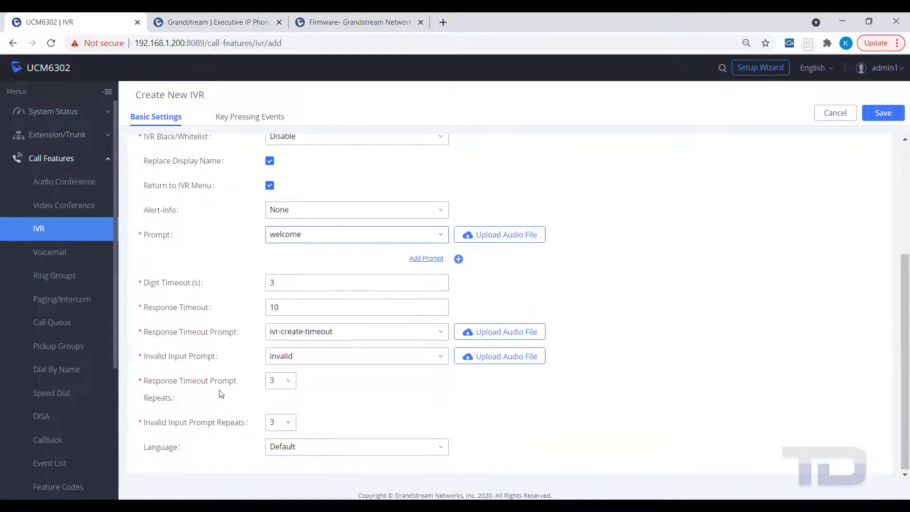
scroll(220, 393, down, 1)
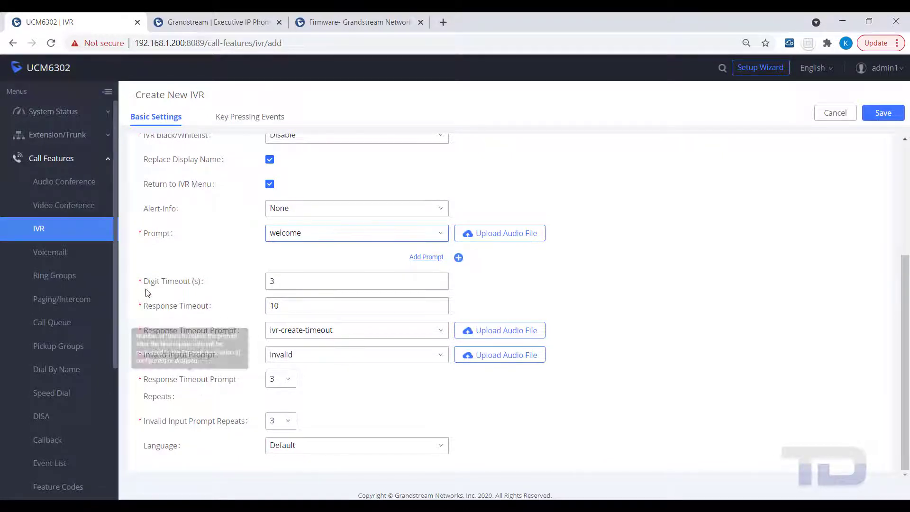
mouse_move(158, 283)
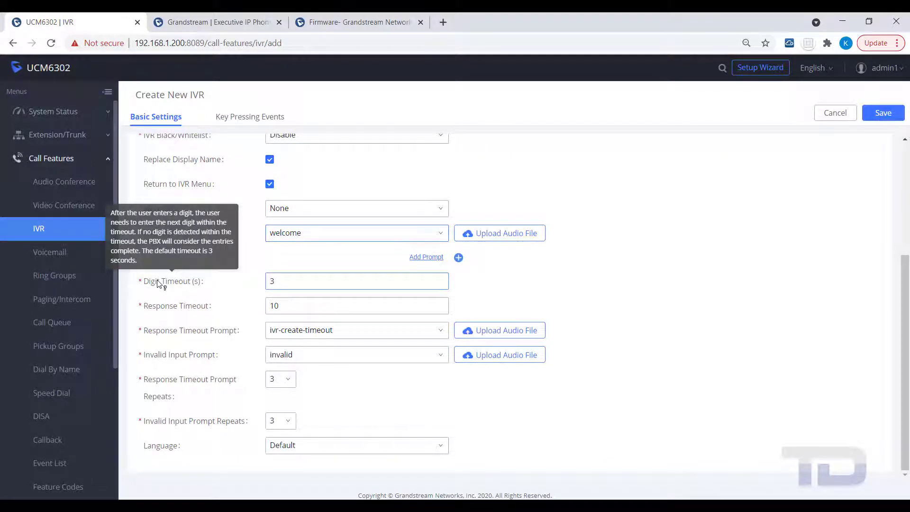
mouse_move(166, 307)
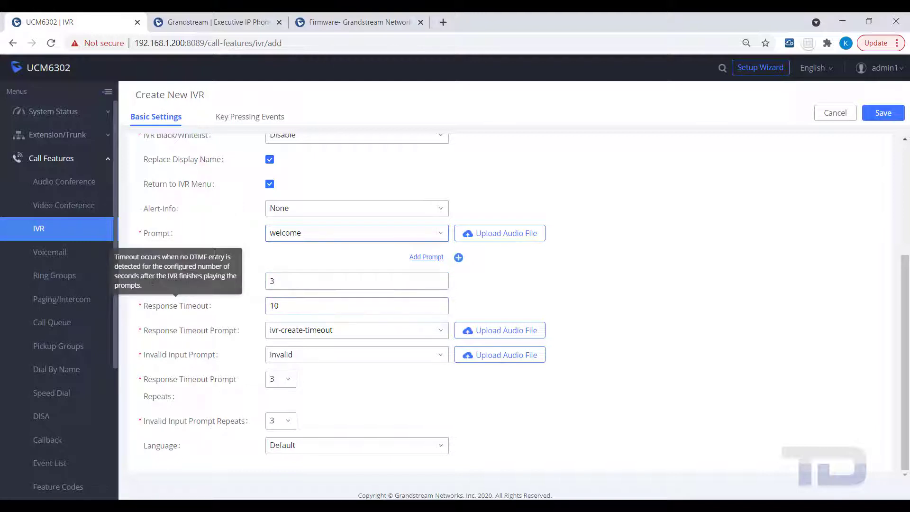
Step: In Key Pressing Events, route key 0 to extension 1000 and key 1 to the Sales ring group
click(243, 119)
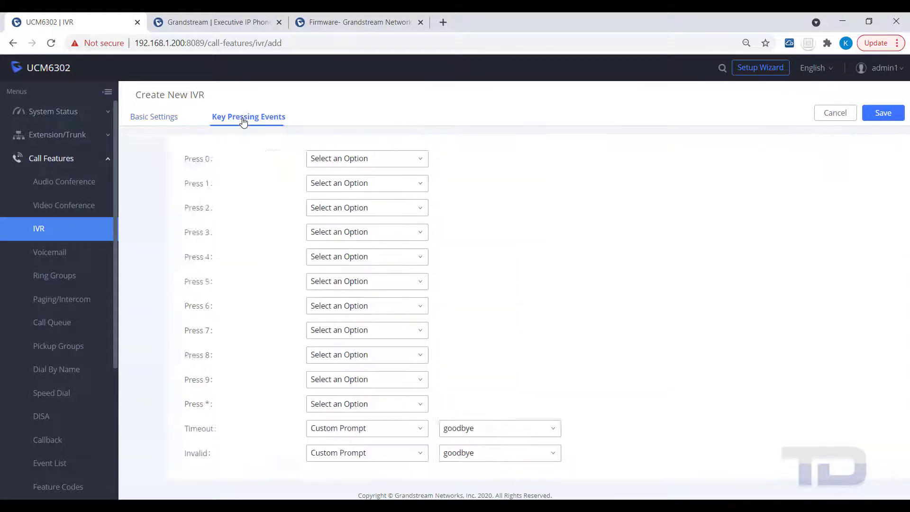
click(382, 159)
click(339, 202)
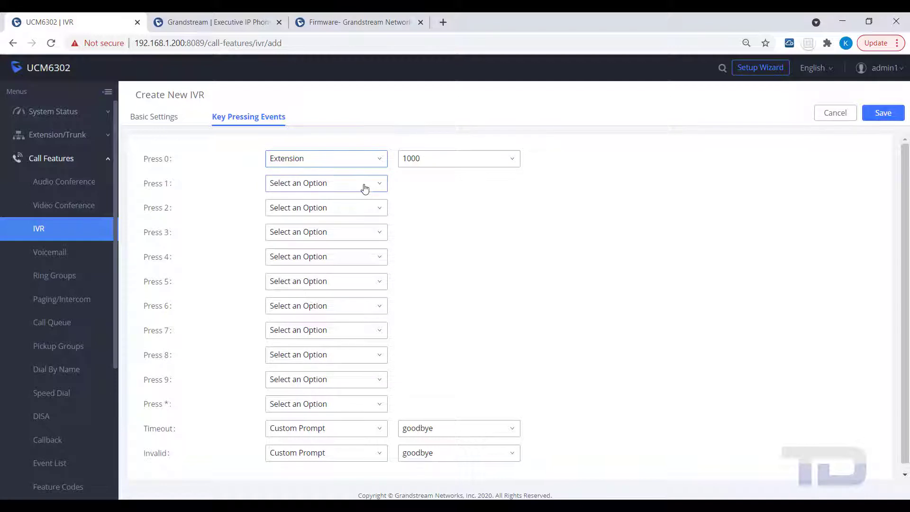
click(364, 189)
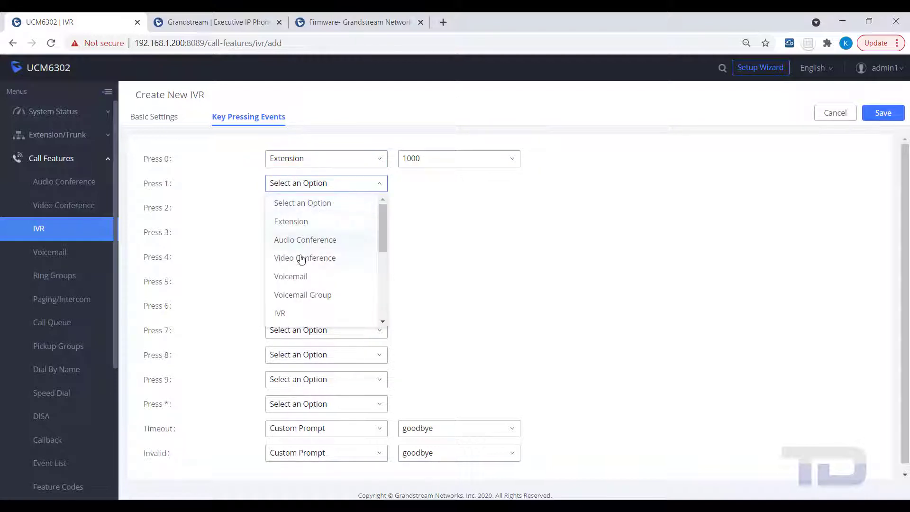
scroll(304, 260, down, 3)
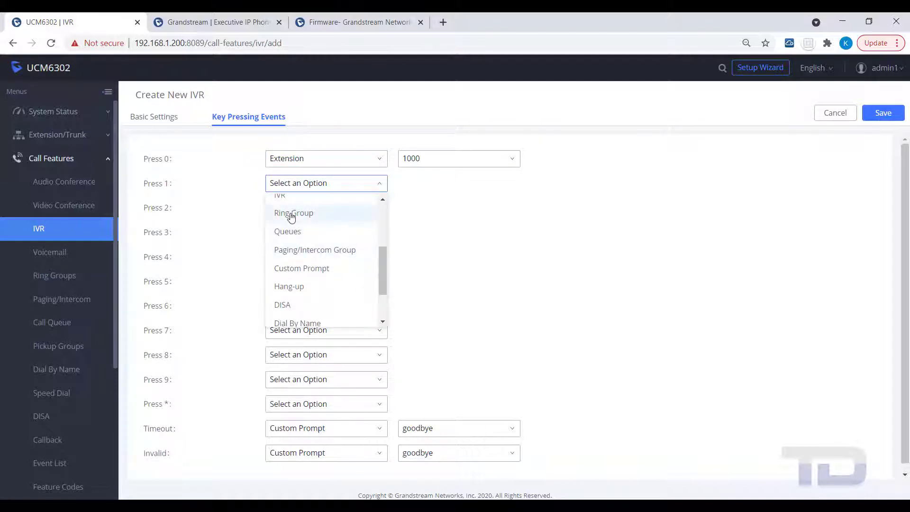
click(292, 213)
click(515, 188)
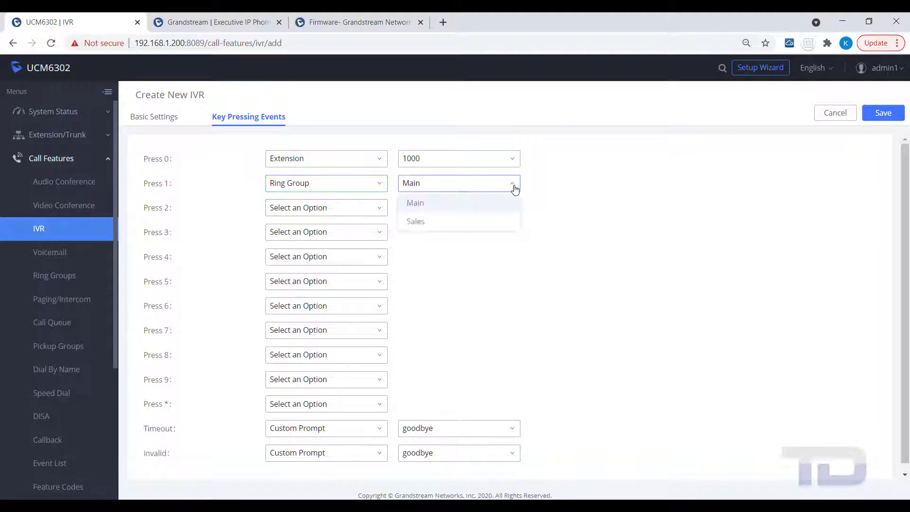
click(415, 225)
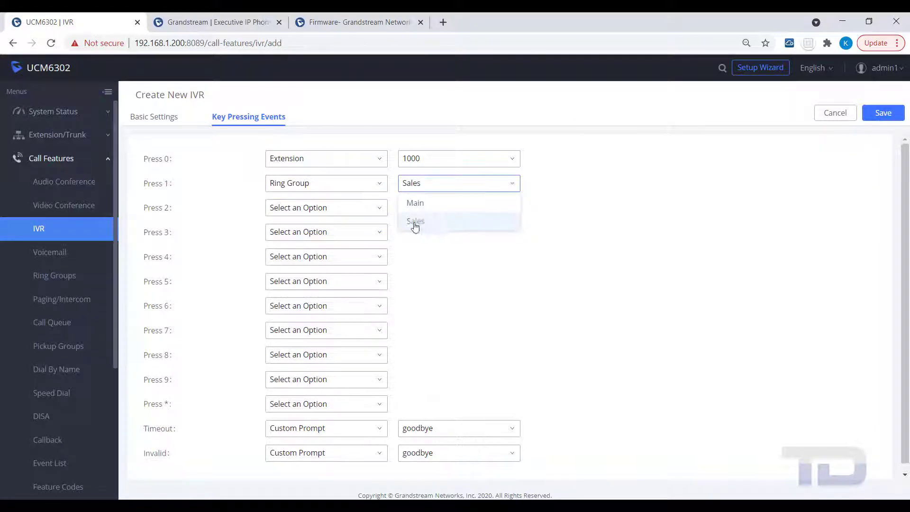
Step: Route key 2 to the TechSupport queue and key 4 to Dial By Name
click(378, 211)
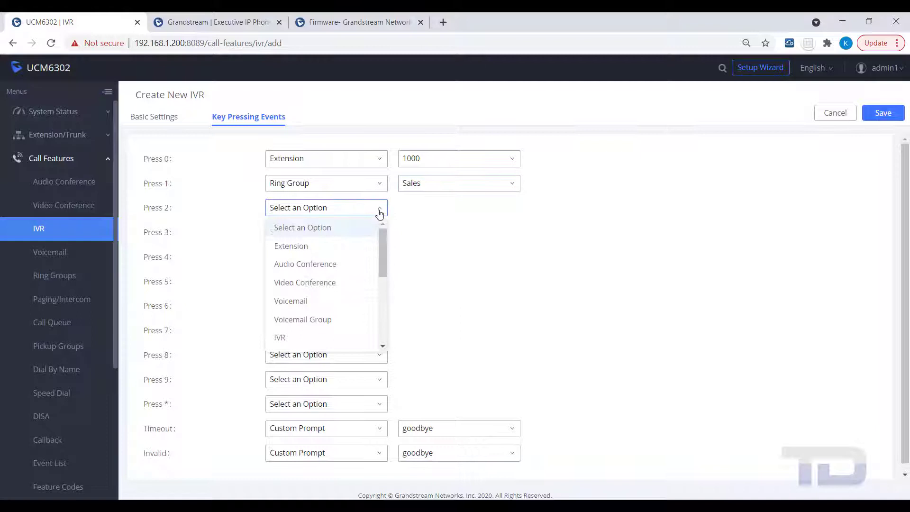
scroll(285, 256, down, 3)
click(280, 254)
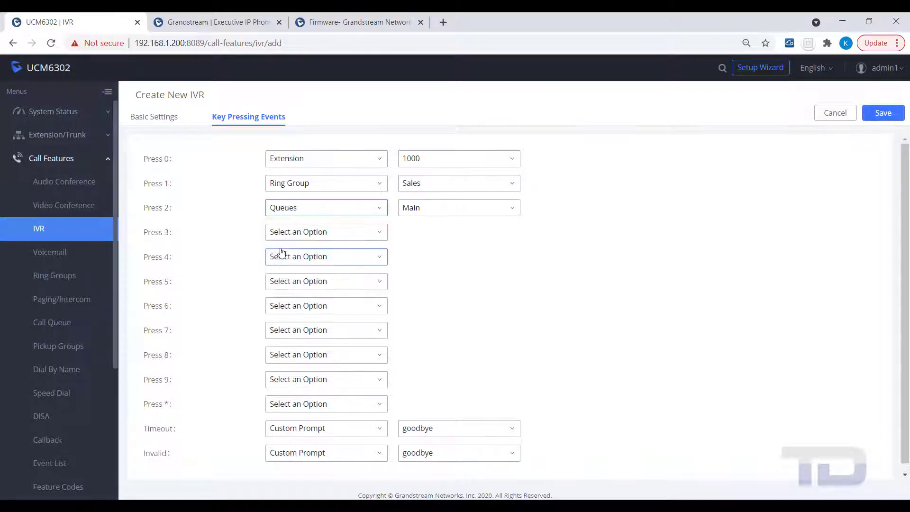
click(507, 209)
click(438, 247)
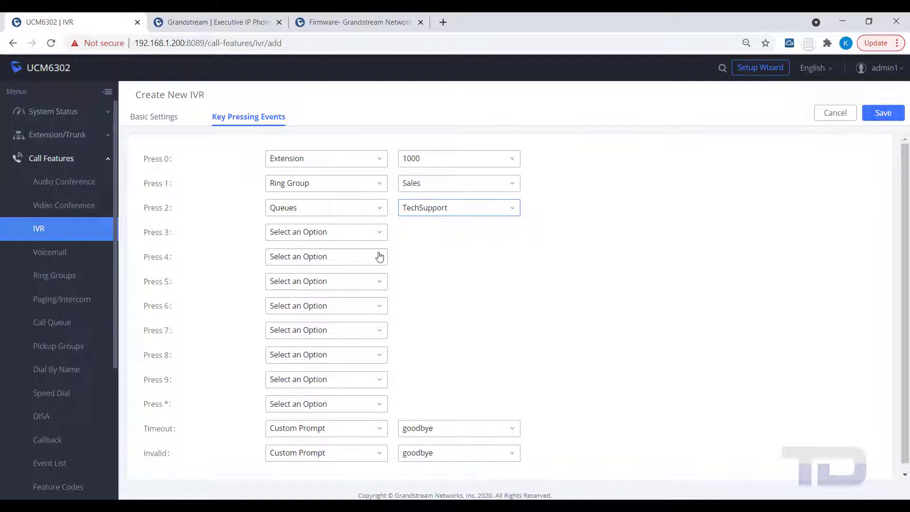
click(375, 257)
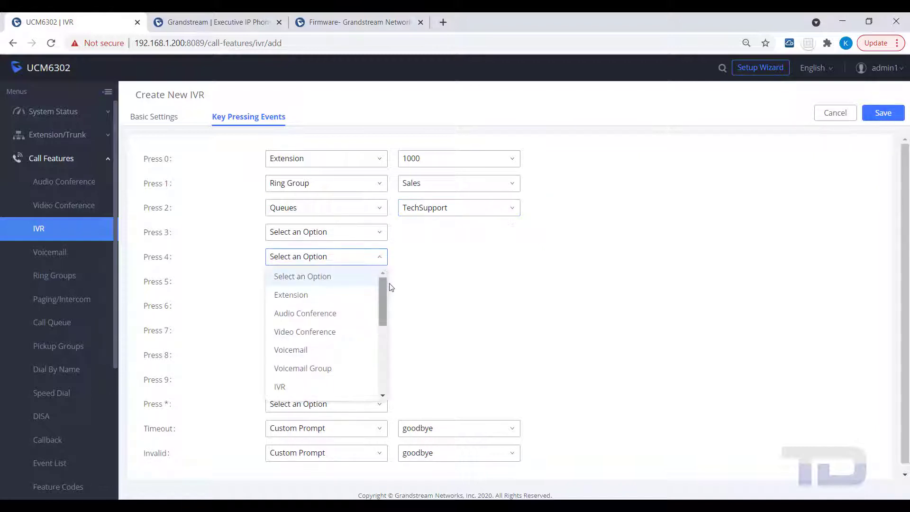
drag(386, 297, 397, 371)
click(325, 337)
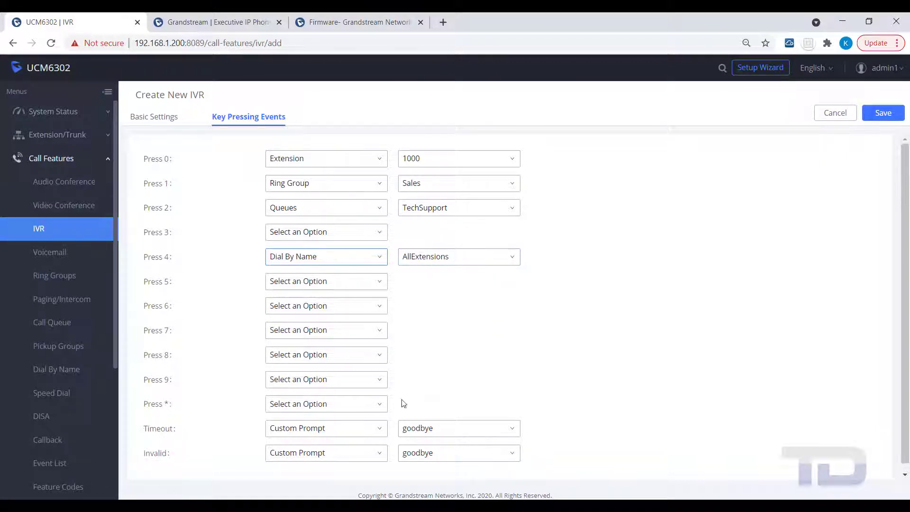
Step: Send timeouts and invalid input to extension 1000
click(382, 429)
click(301, 310)
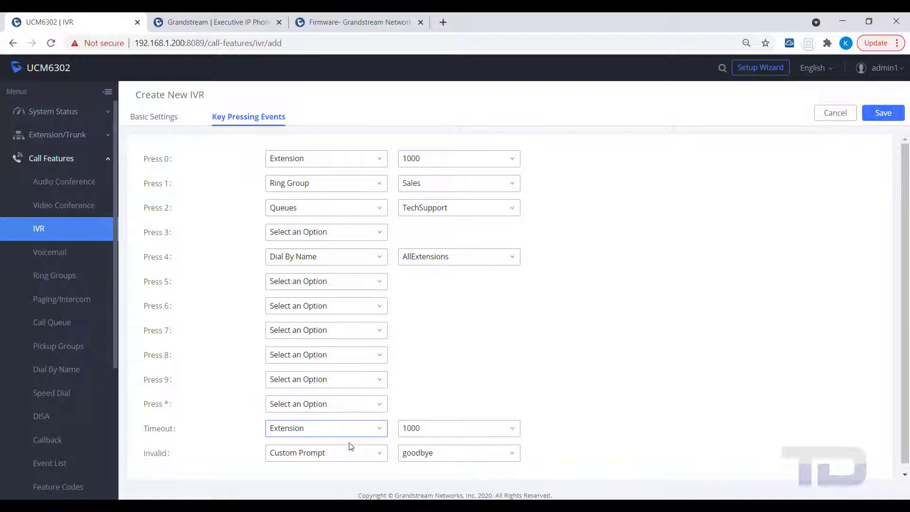
click(379, 454)
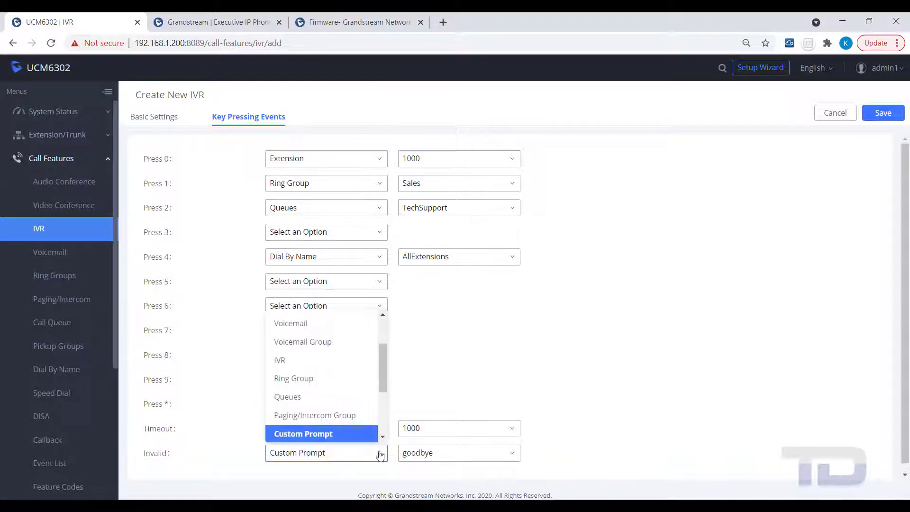
scroll(325, 355, up, 3)
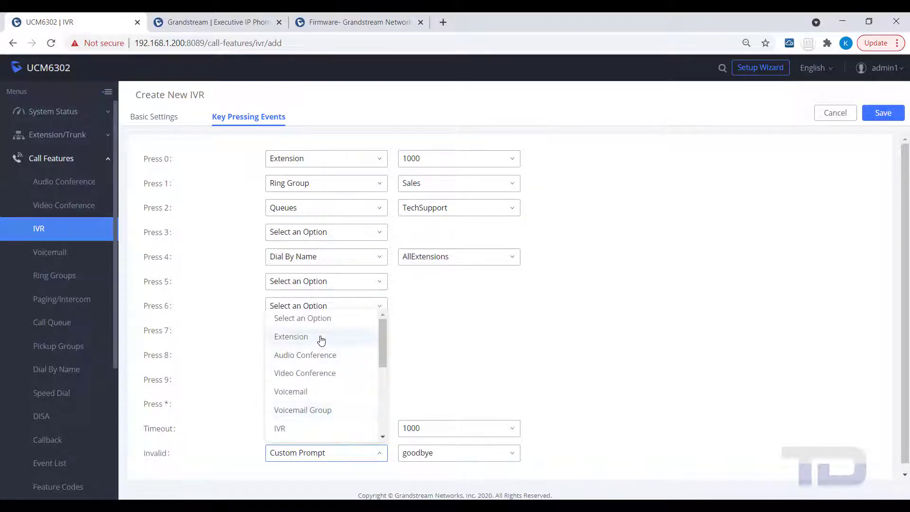
click(321, 340)
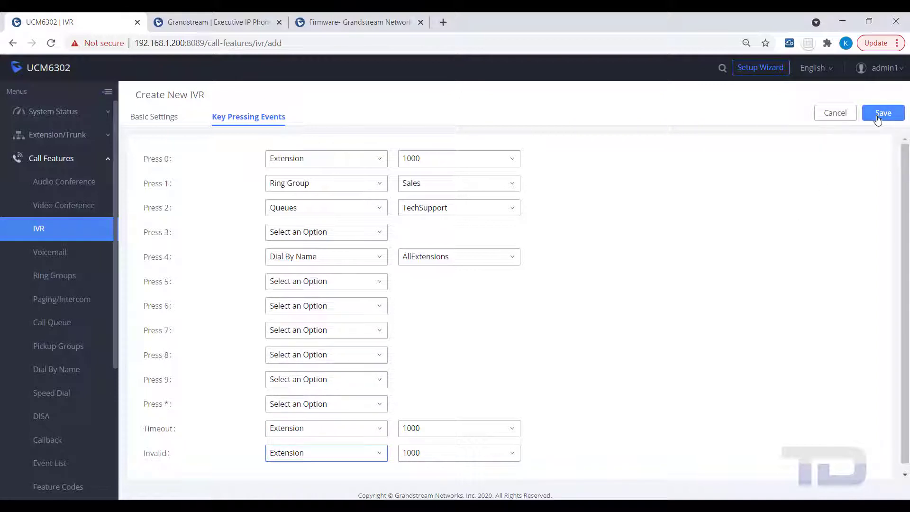
Step: Save and apply the Main IVR, then dial 7000 from the Zoiper softphone
click(878, 119)
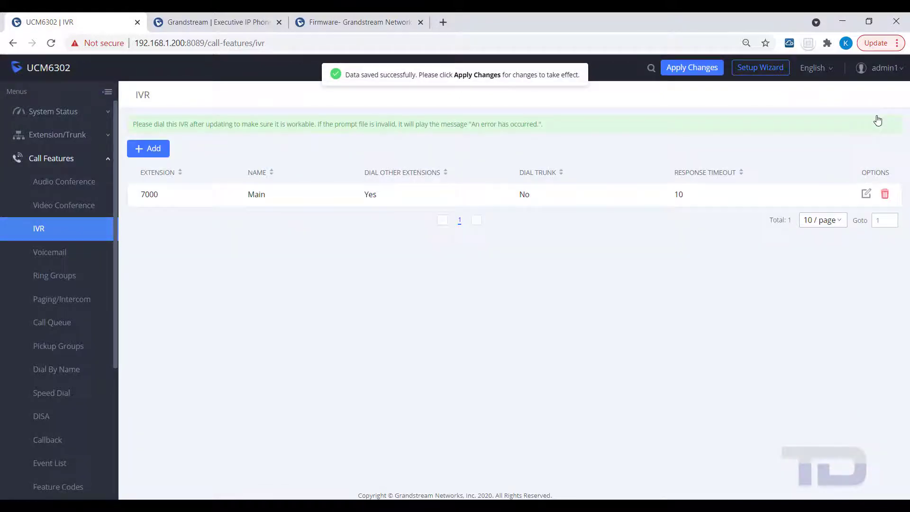
click(675, 71)
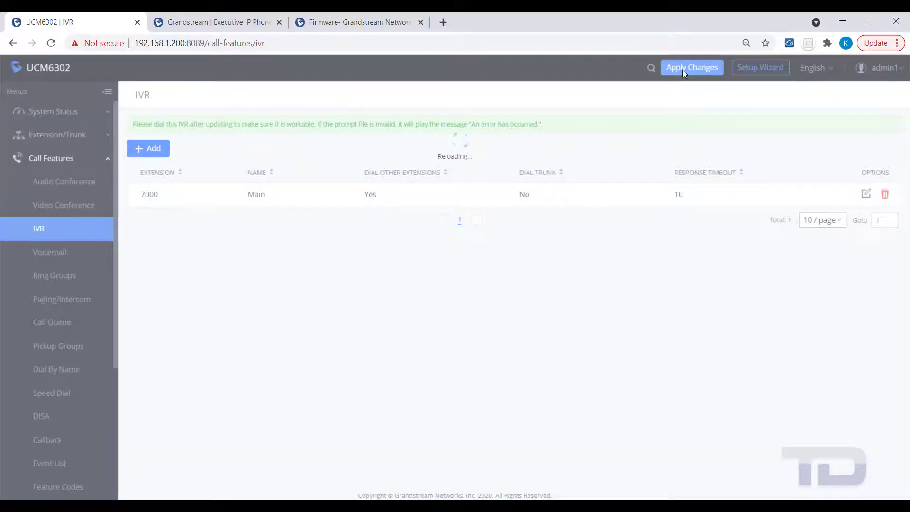
key(alt+Tab)
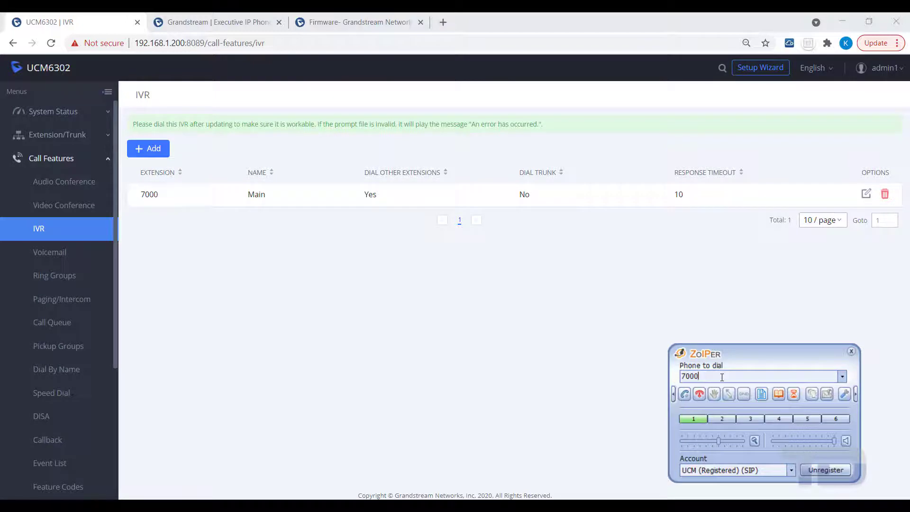
key(Return)
Step: Show the live call from 1004 to IVR 7000 under System Status > Active Calls
click(61, 112)
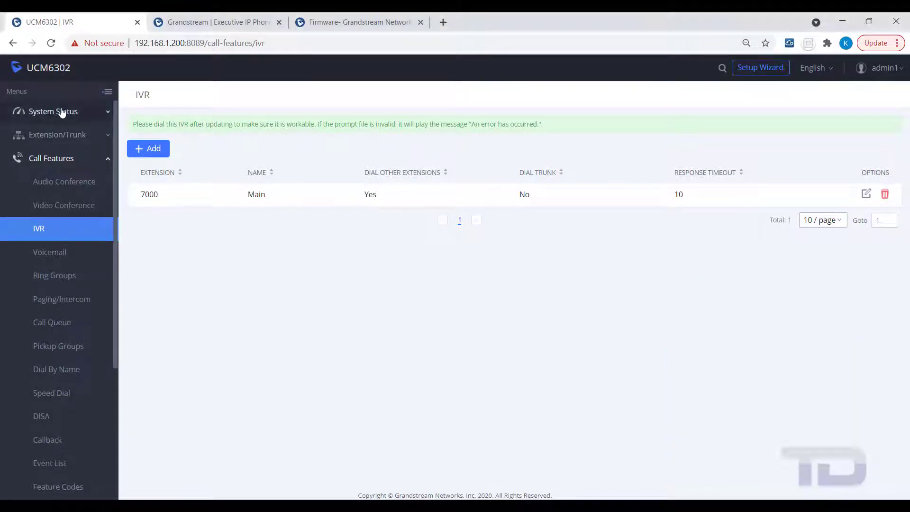
click(62, 112)
click(33, 187)
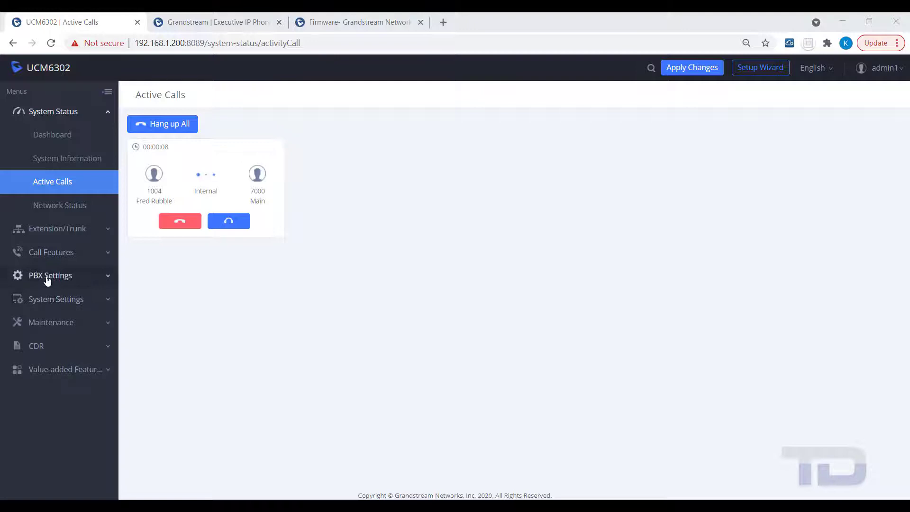
click(46, 258)
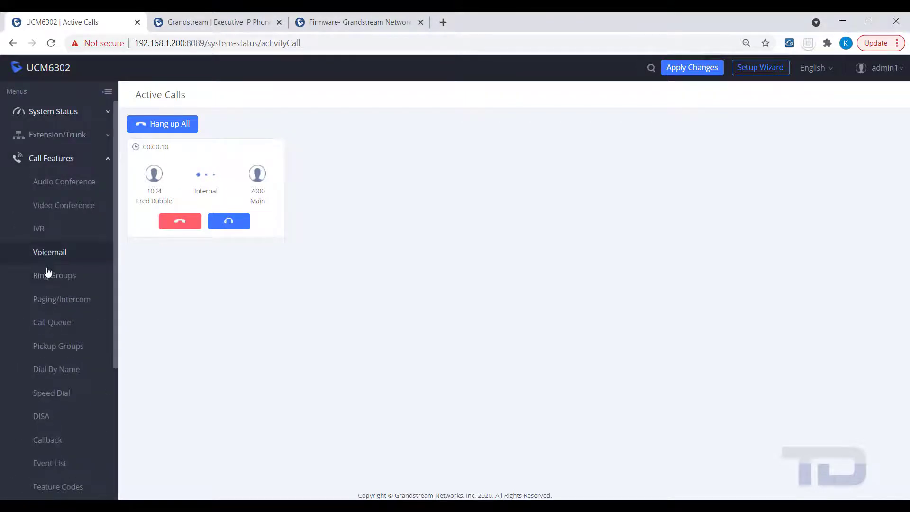
Step: Add a new Dial By Name group with all six extensions as members
click(49, 371)
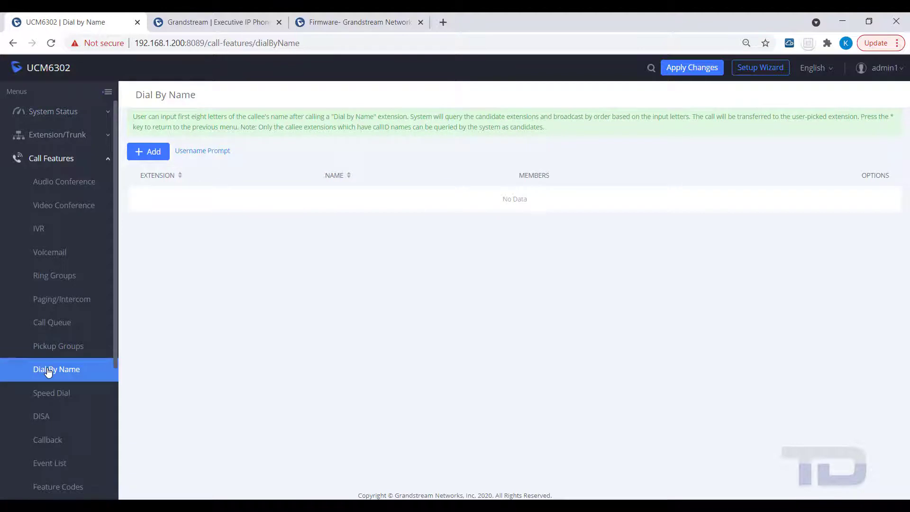
click(154, 152)
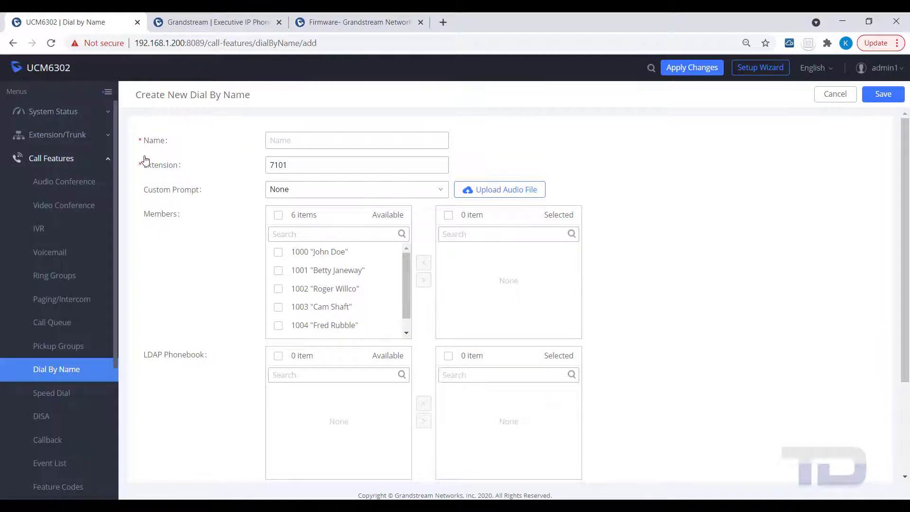
click(278, 215)
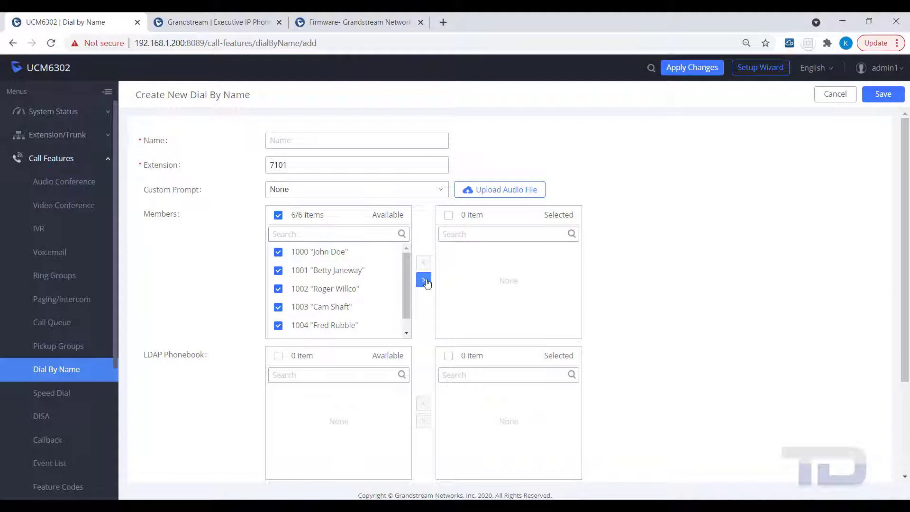
click(425, 280)
Step: Name the group AllExtensions, then save and apply the changes
click(278, 140)
text(AllEx)
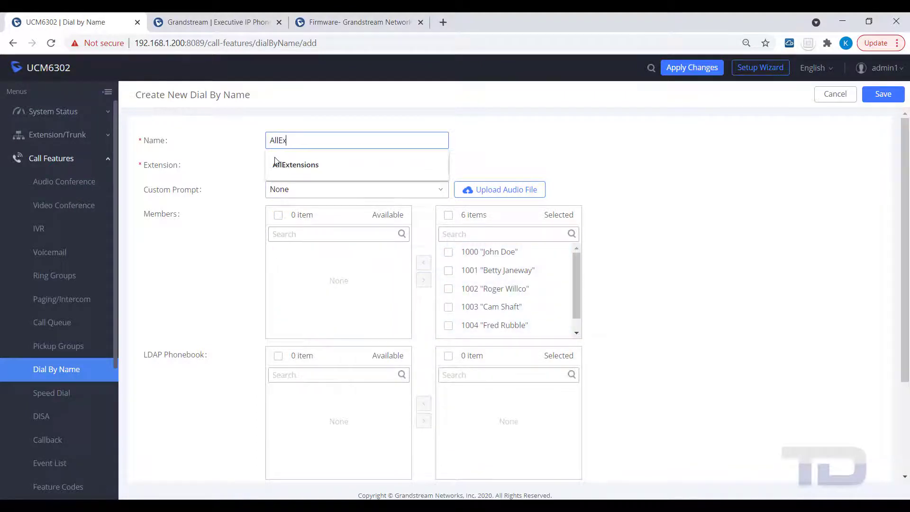
text(tensi)
click(277, 160)
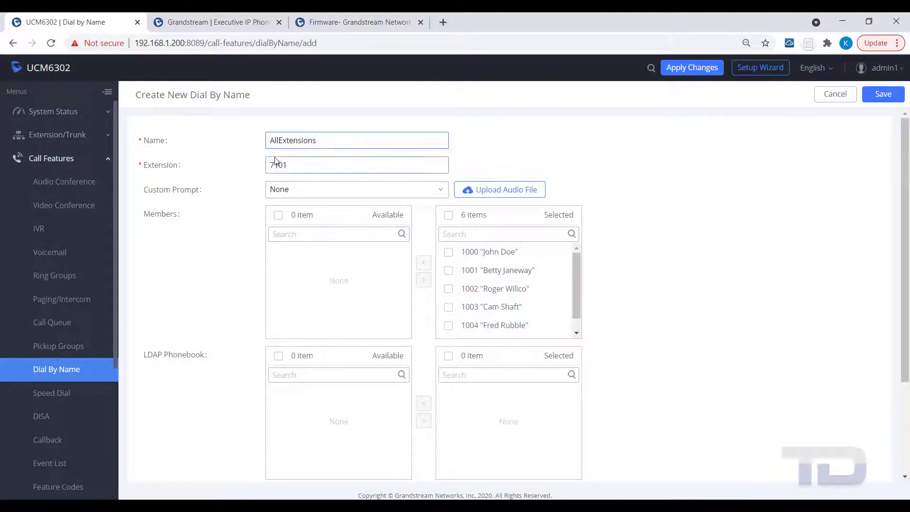
click(884, 95)
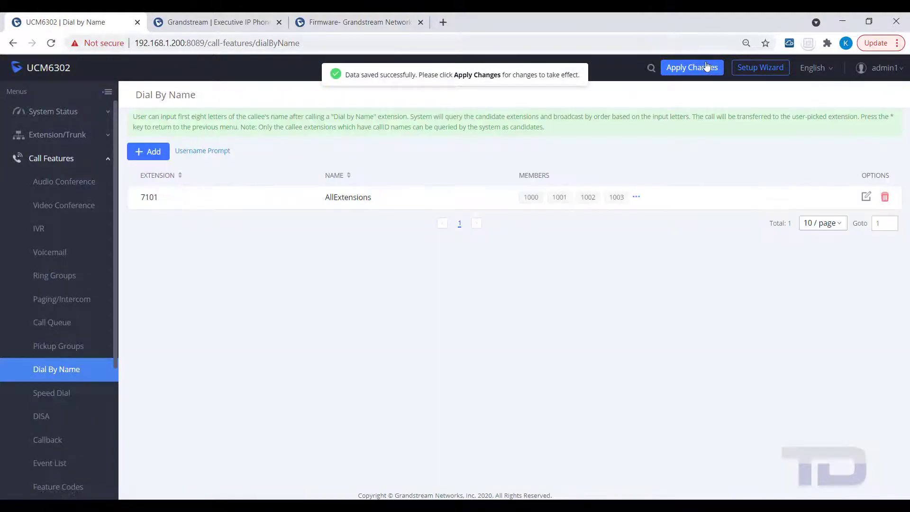
click(706, 67)
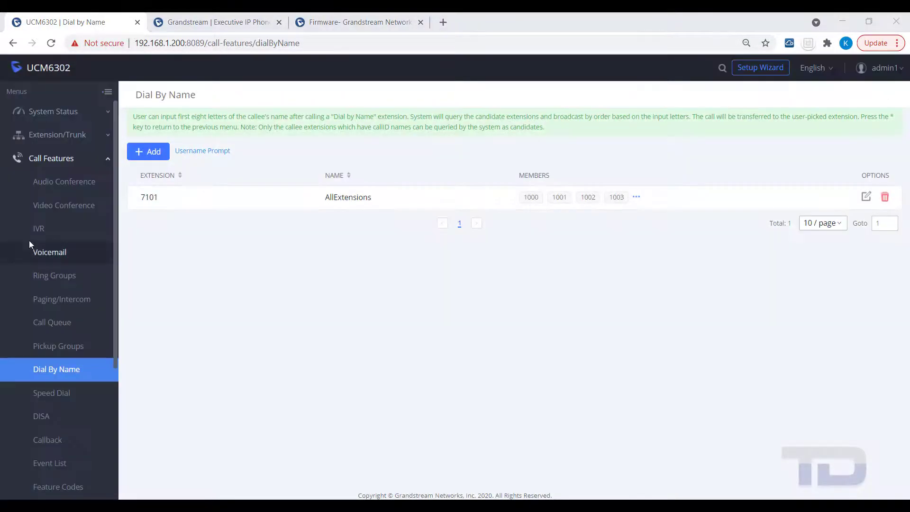
Step: Edit the Main IVR so key 4 routes to Dial By Name AllExtensions, and save
click(33, 229)
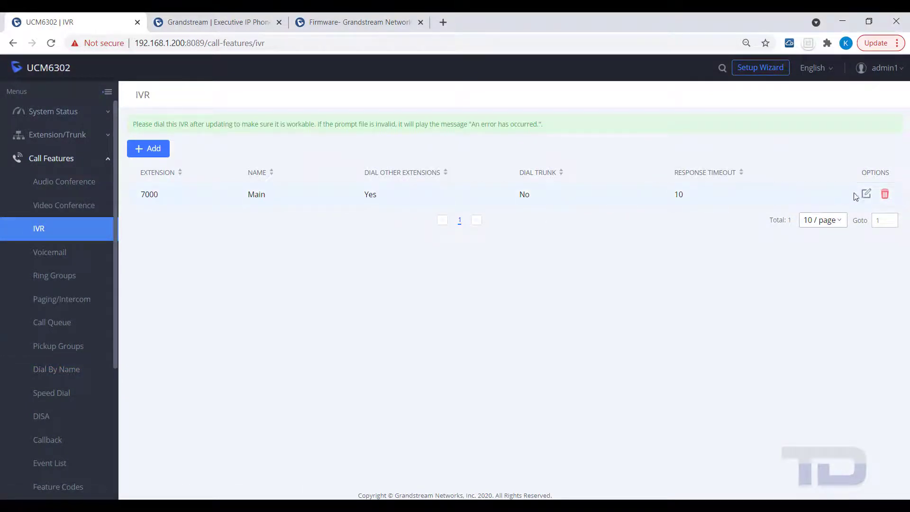
click(866, 194)
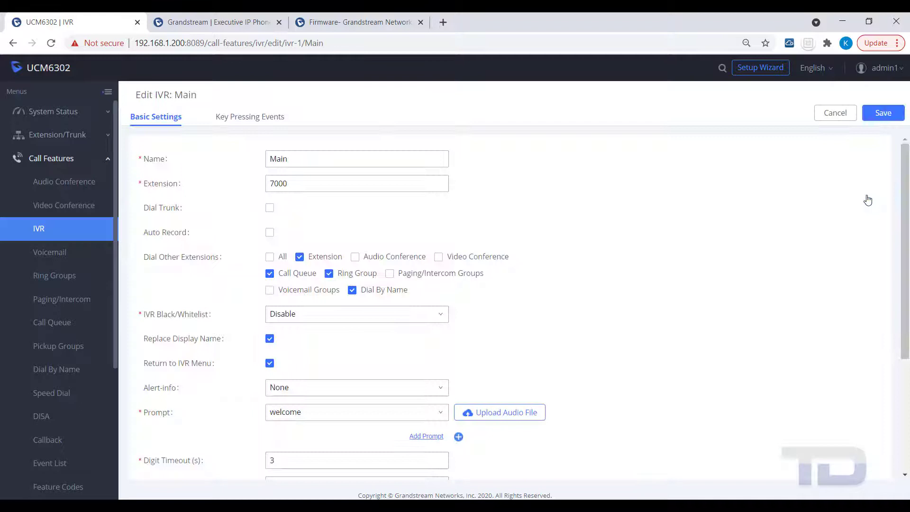
click(234, 117)
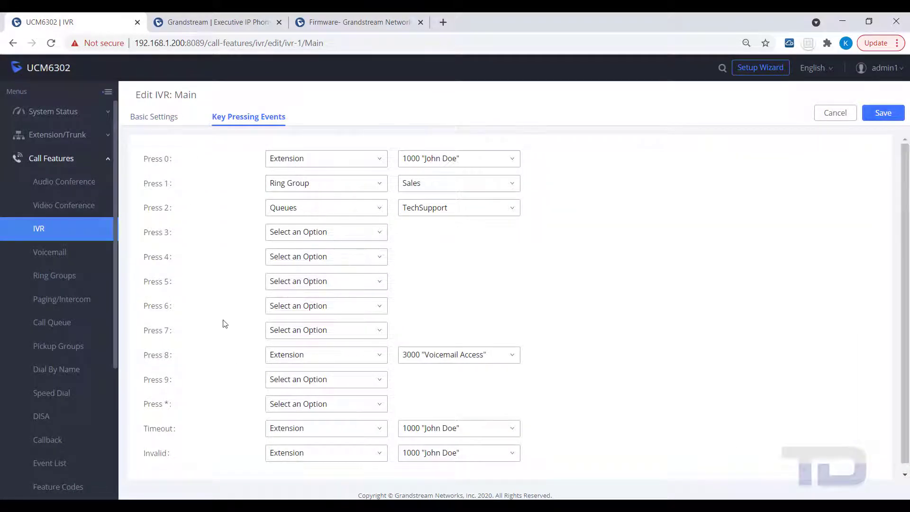
click(379, 260)
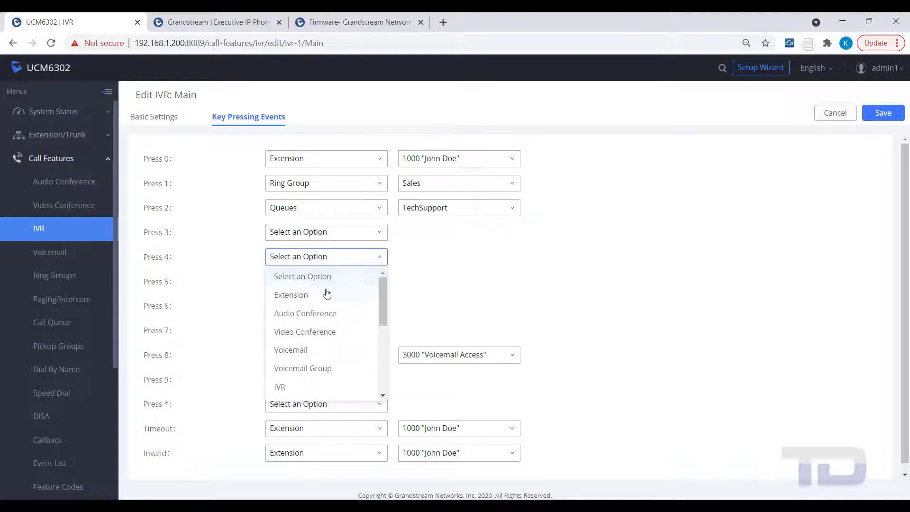
scroll(321, 300, down, 3)
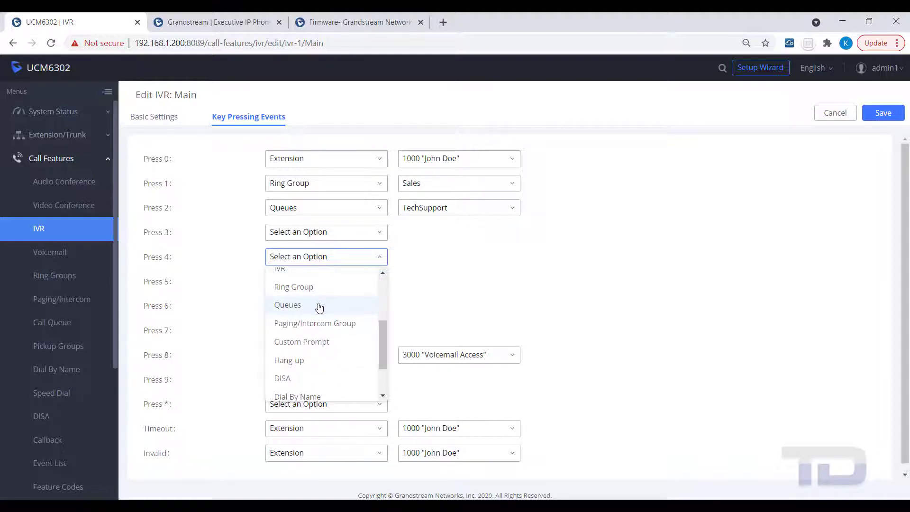
scroll(317, 308, down, 2)
click(313, 336)
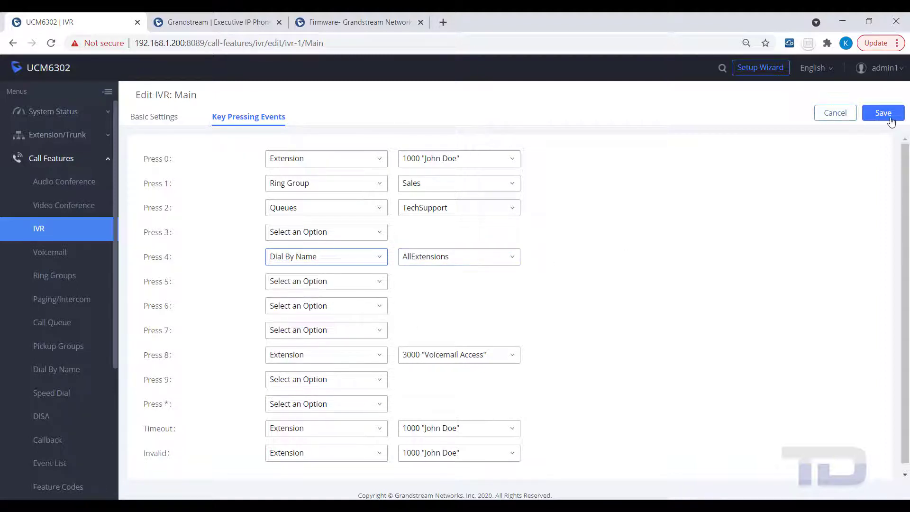
click(882, 112)
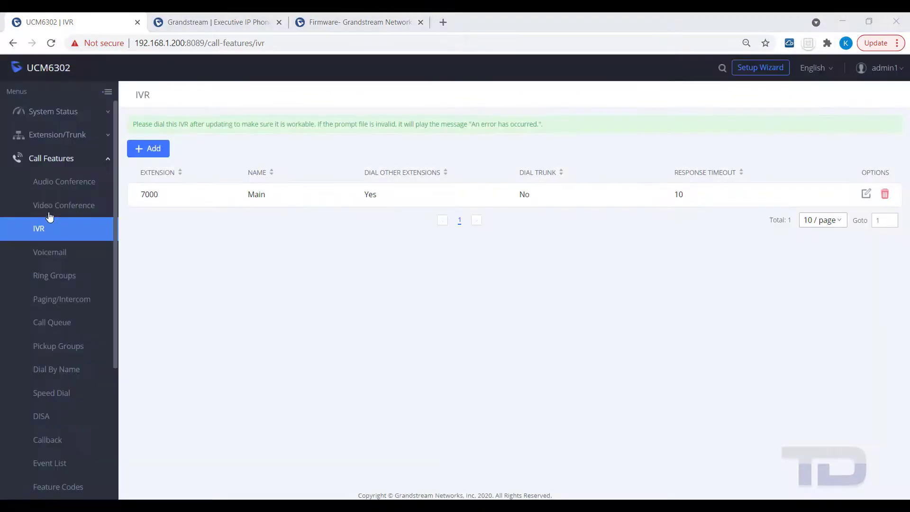
Step: Add a new SIP extension numbered 3000 and begin entering the user name Voicemail Access
click(62, 142)
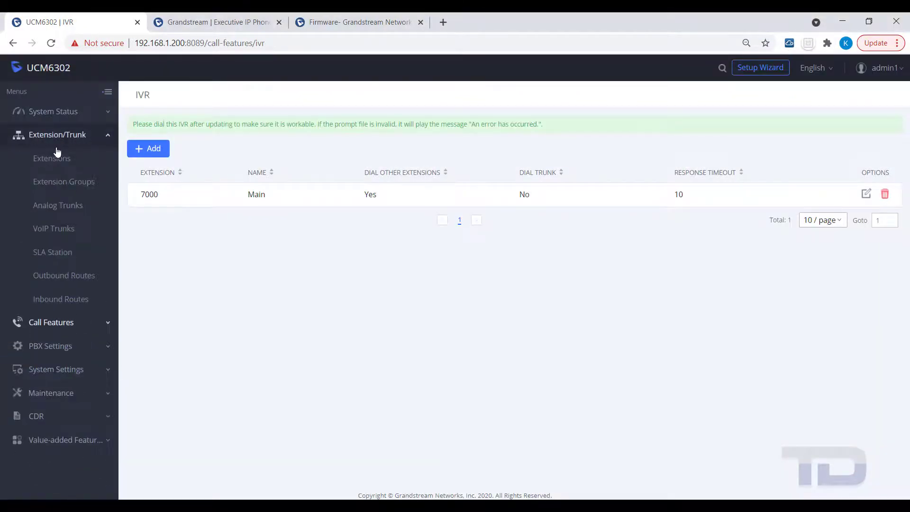
click(57, 166)
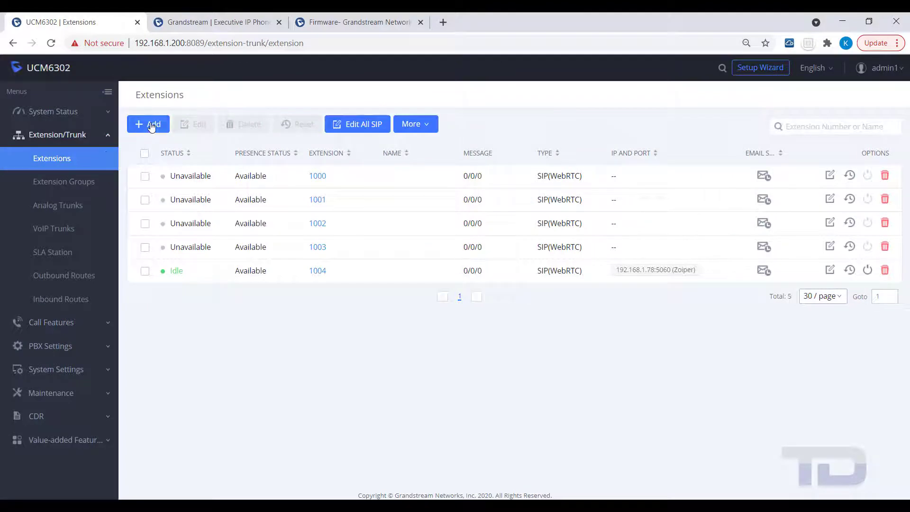
click(150, 124)
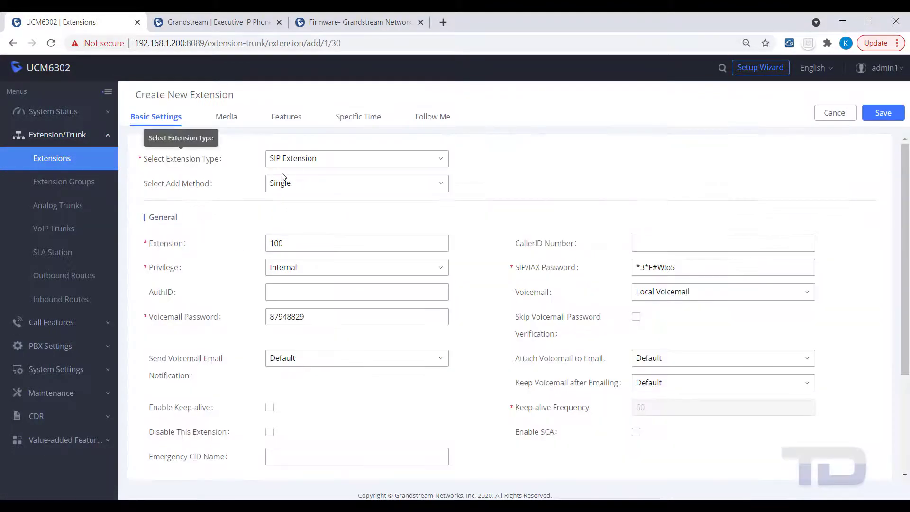
drag(320, 237, 228, 246)
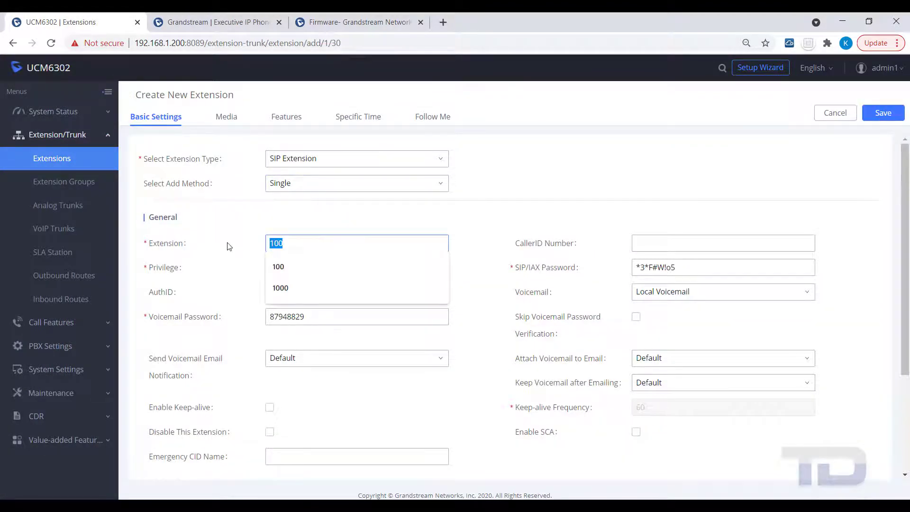
text(3)
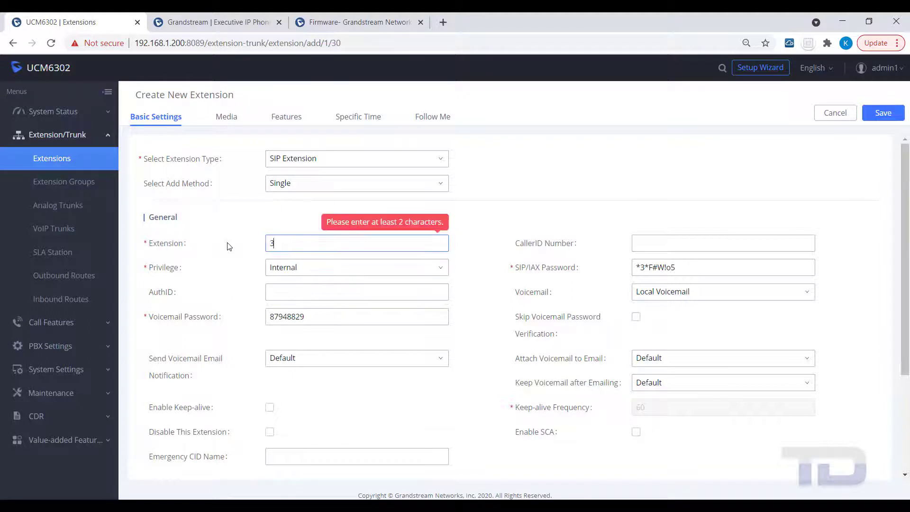
text(000)
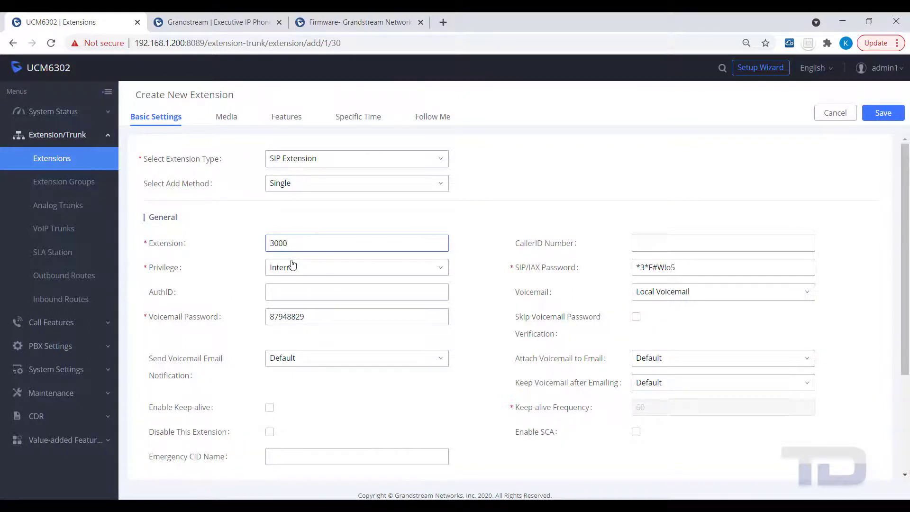
scroll(291, 265, down, 3)
click(299, 373)
text(Vo)
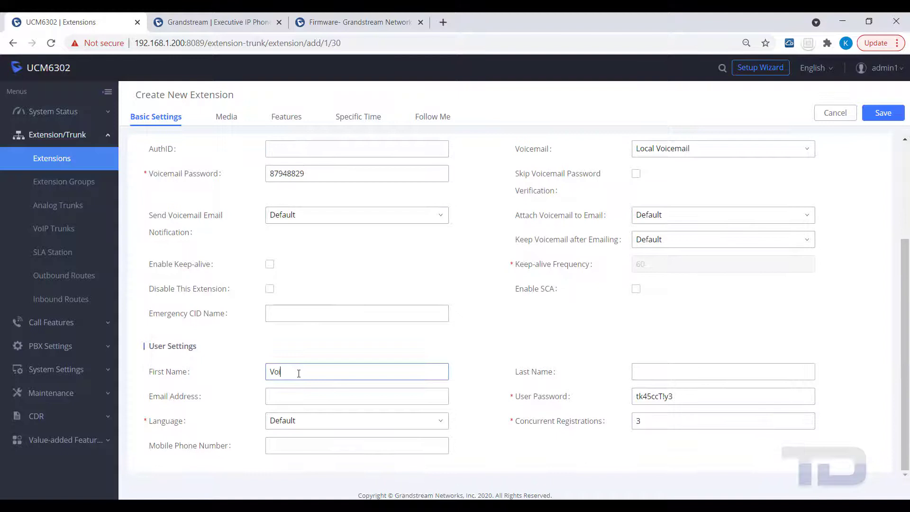
text(ic)
text(Access)
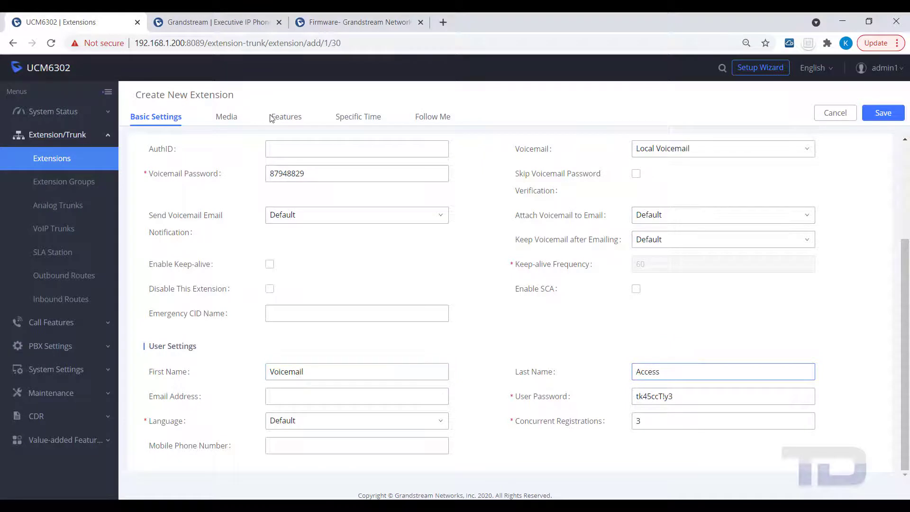
Step: Set Call Forward Always to custom number *98, then save and apply extension 3000
click(284, 118)
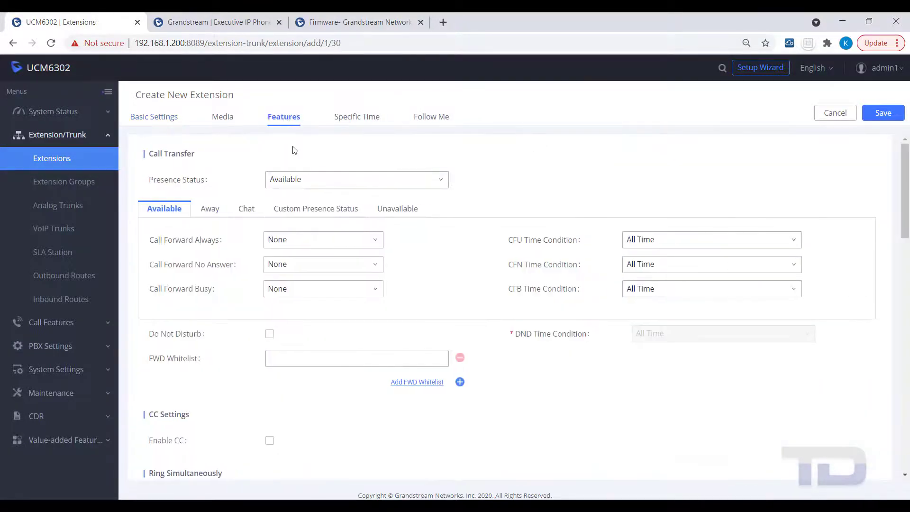
click(374, 241)
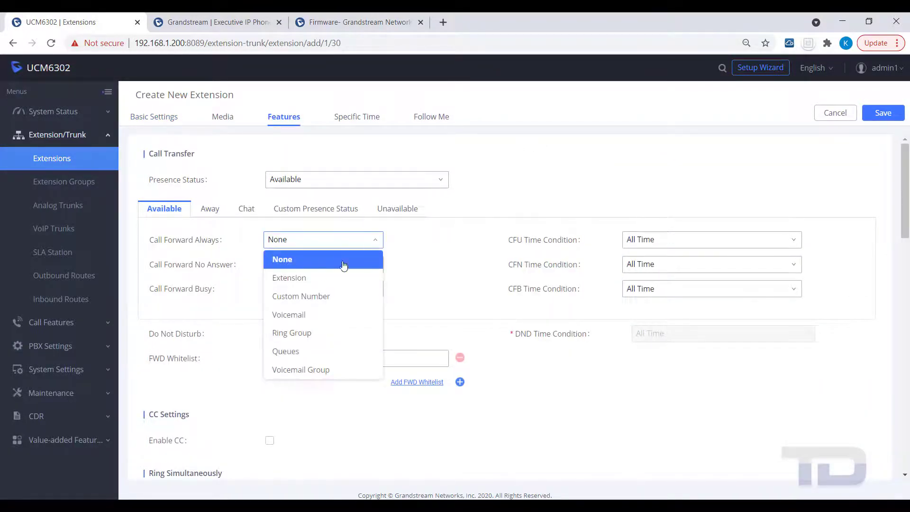
click(288, 297)
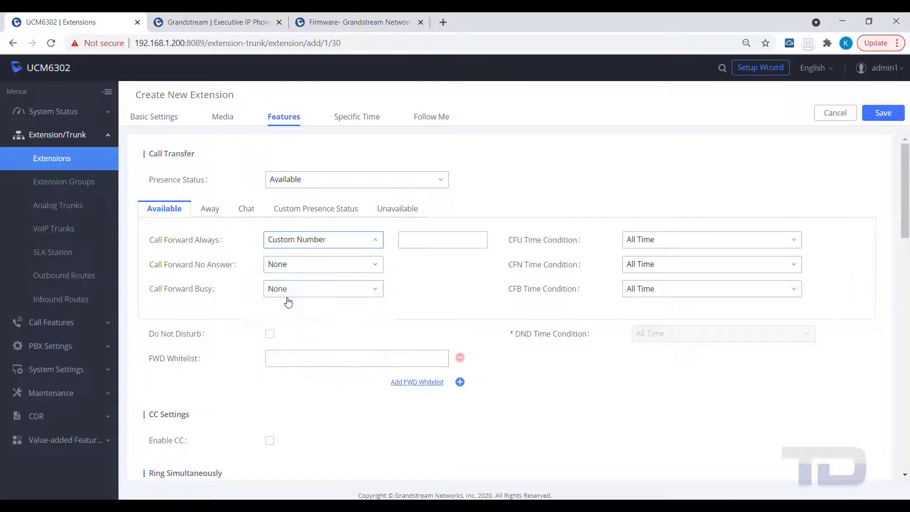
click(408, 236)
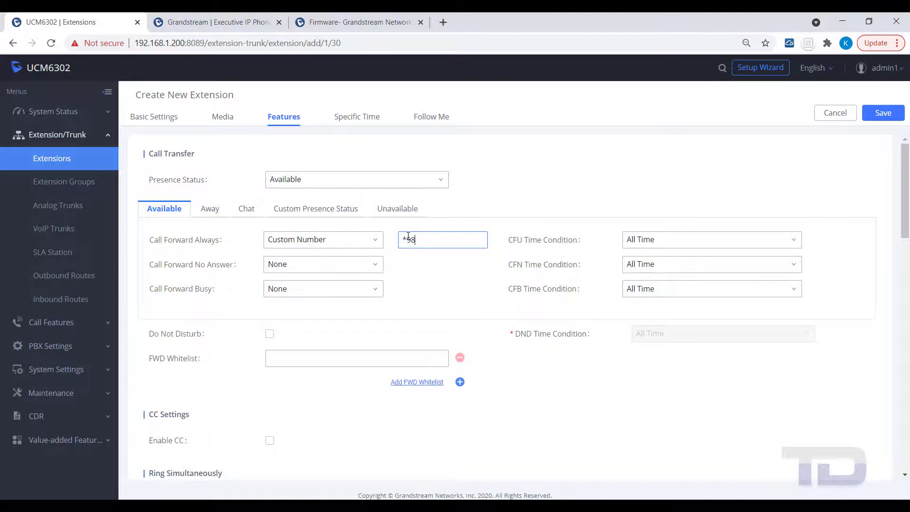
text(*98)
click(877, 114)
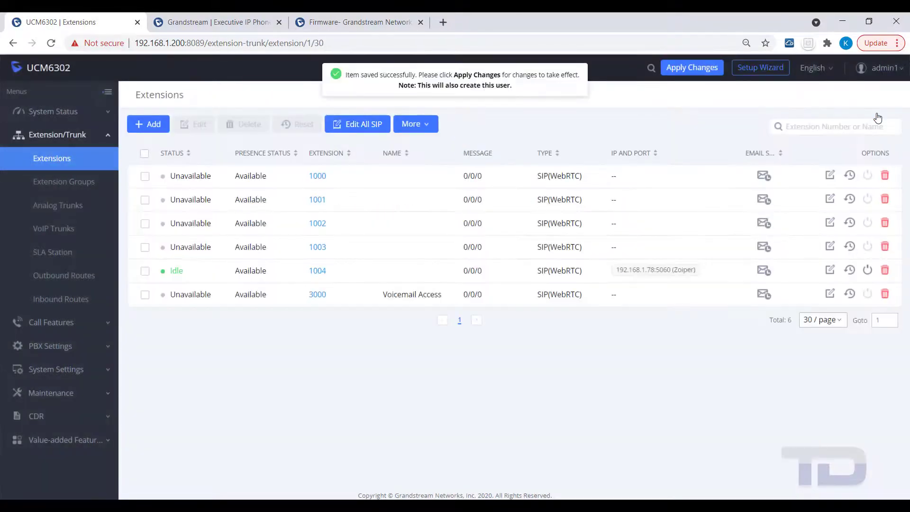
click(672, 71)
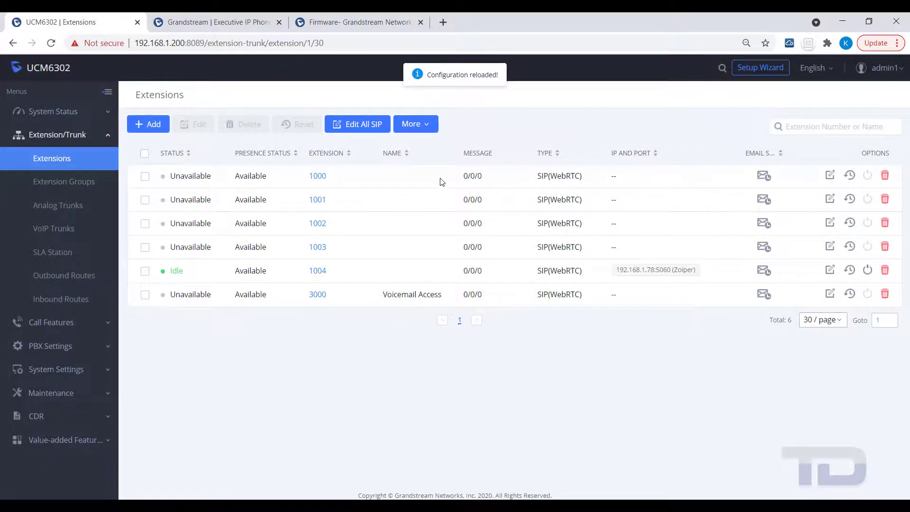
Step: Edit the Main IVR so key 8 goes to extension 3000 Voicemail Access, then save and apply
click(56, 322)
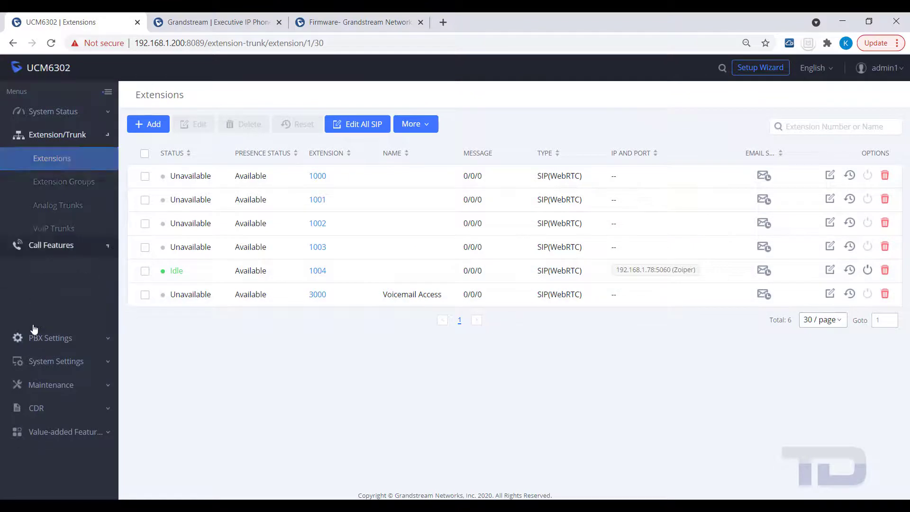
click(51, 231)
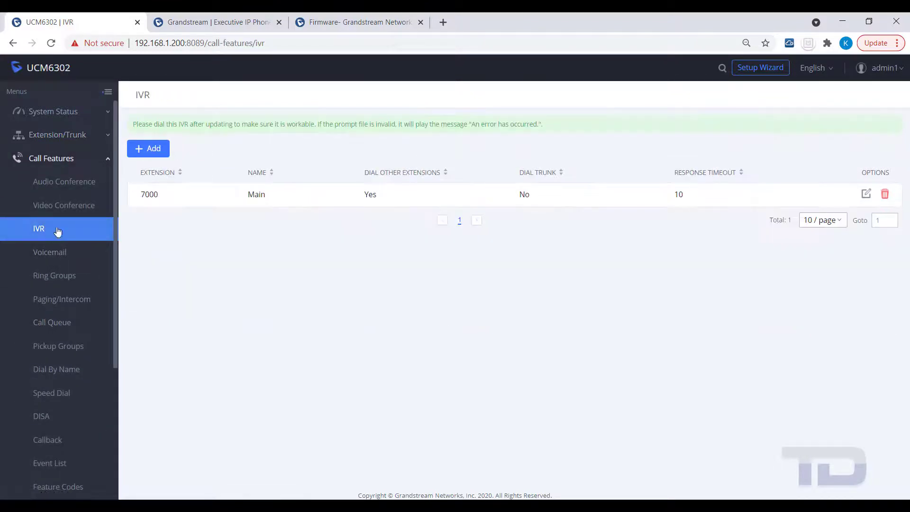
click(867, 195)
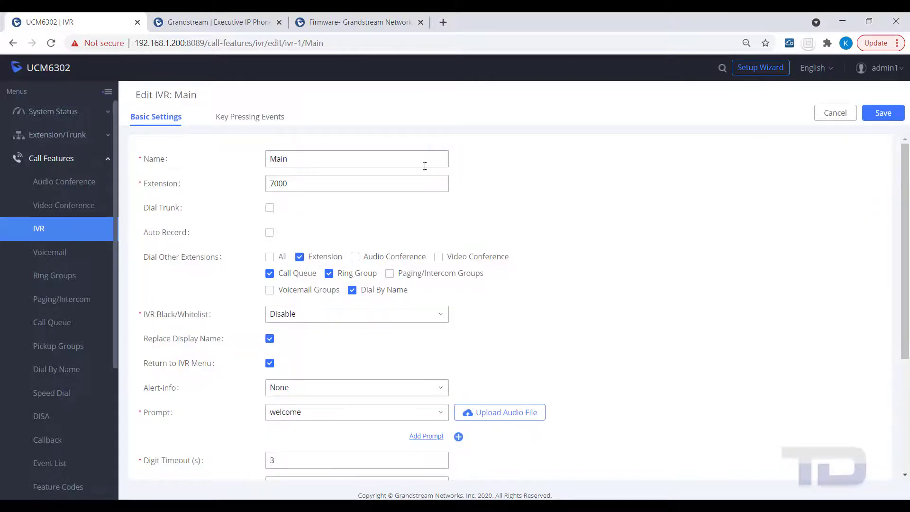
click(256, 119)
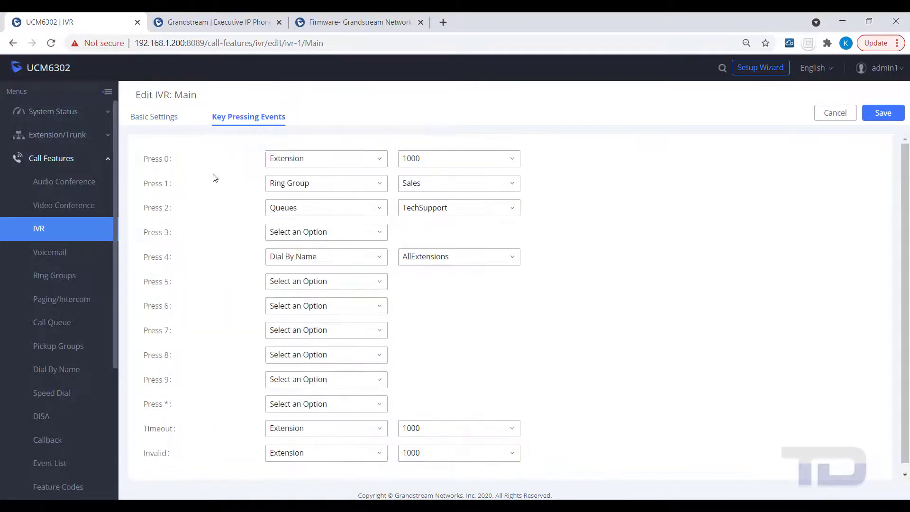
click(380, 358)
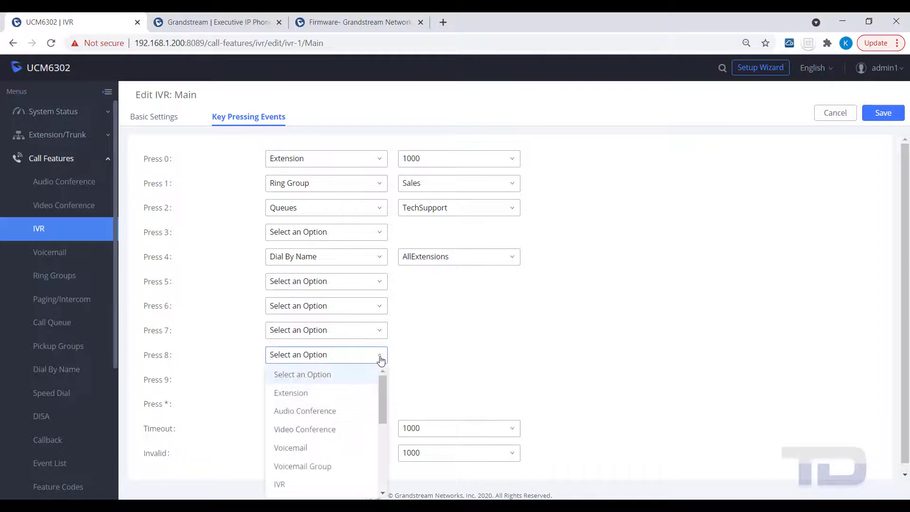
click(327, 392)
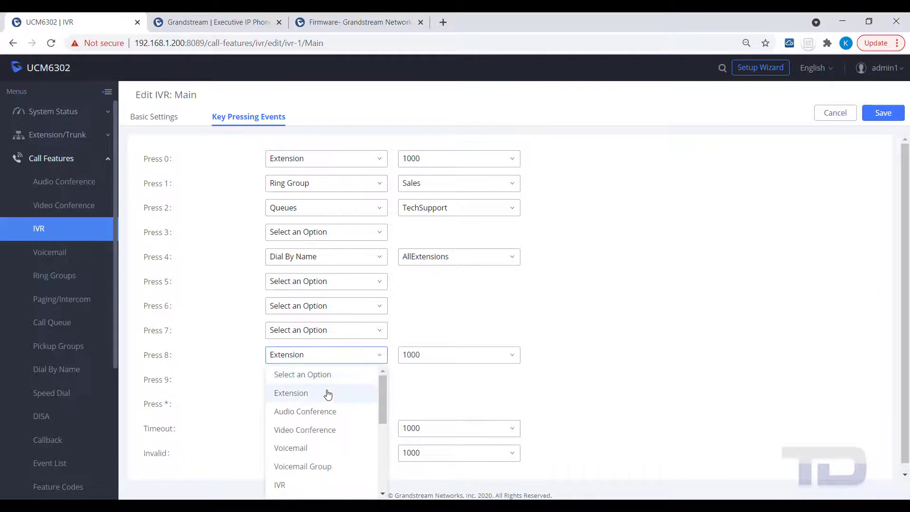
click(512, 359)
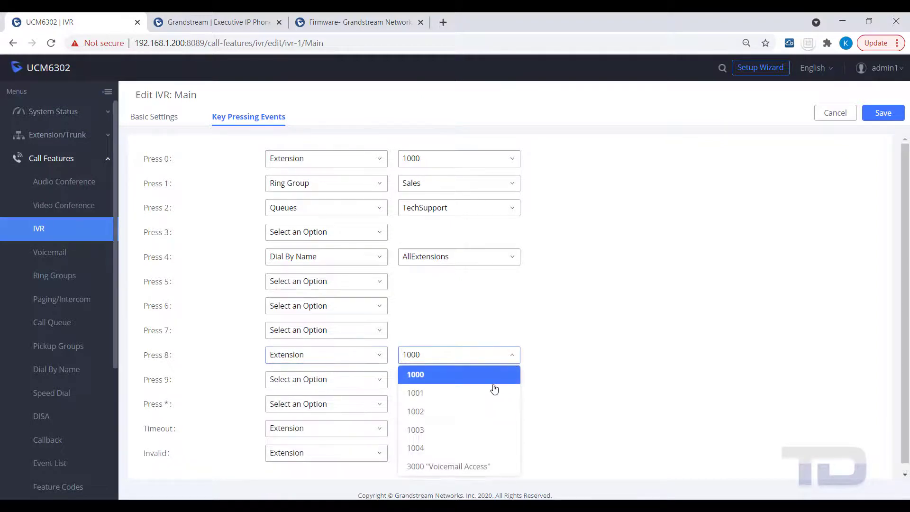
click(468, 468)
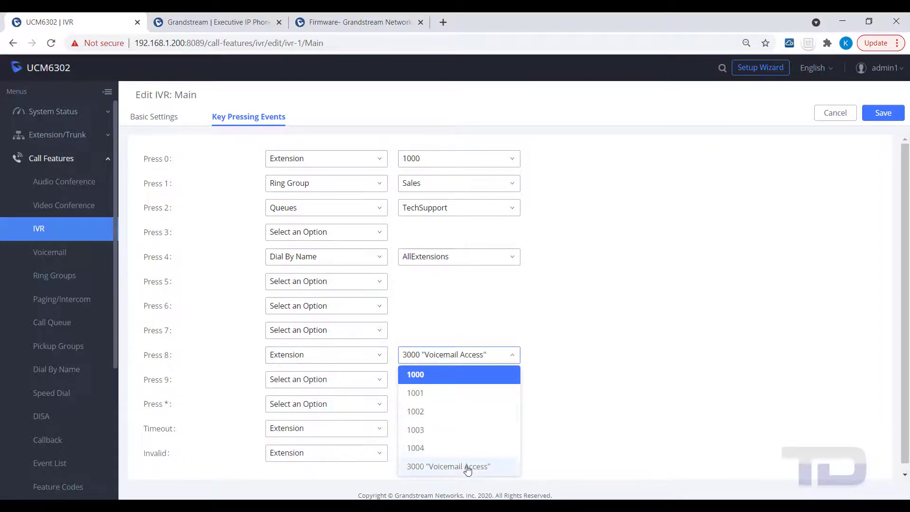
click(889, 119)
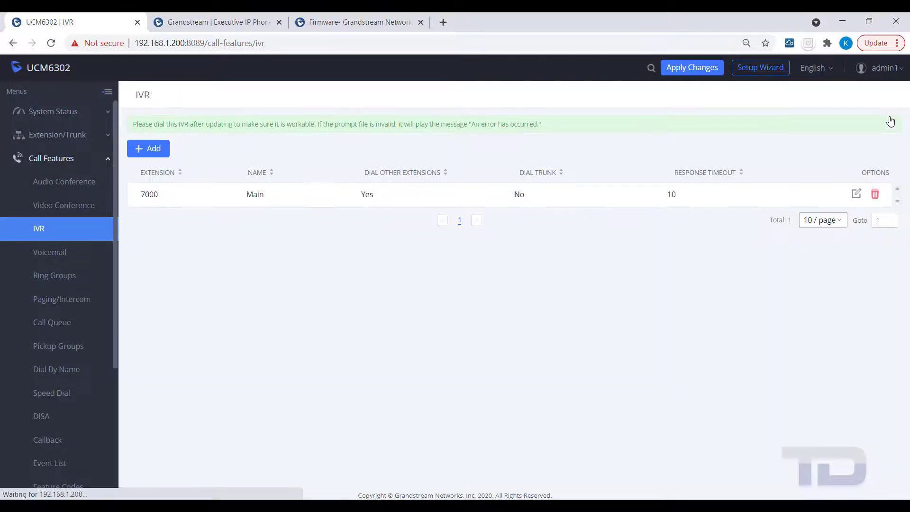
click(693, 71)
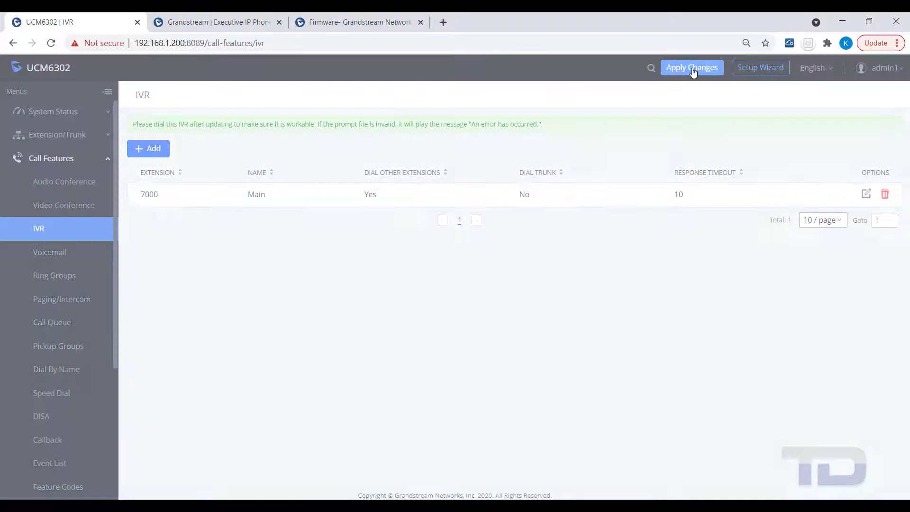
Step: Dial 7000 from Zoiper, then return to the PBX's System Status section
key(alt+Tab)
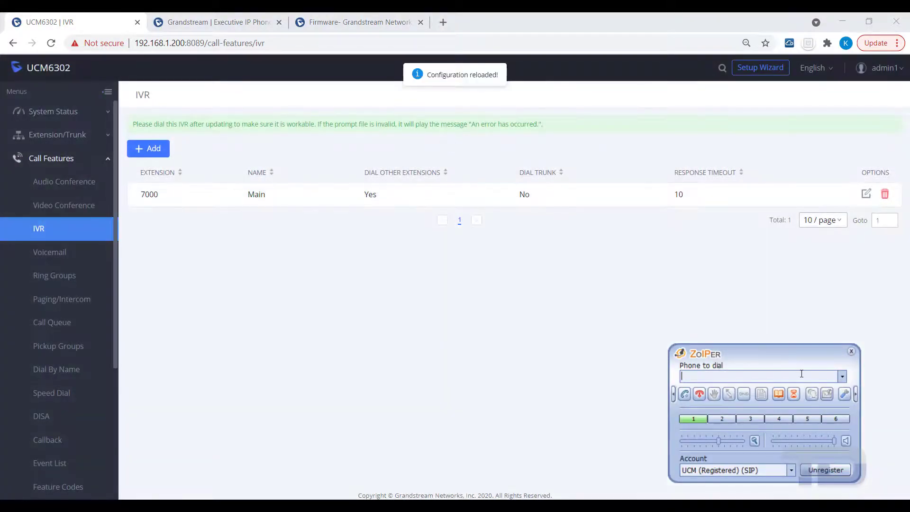
text(7)
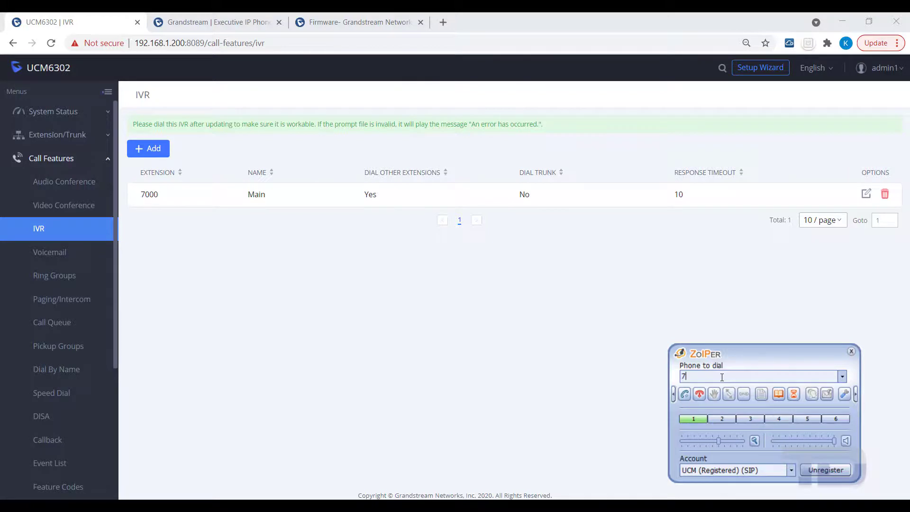
text(000)
key(Return)
click(64, 111)
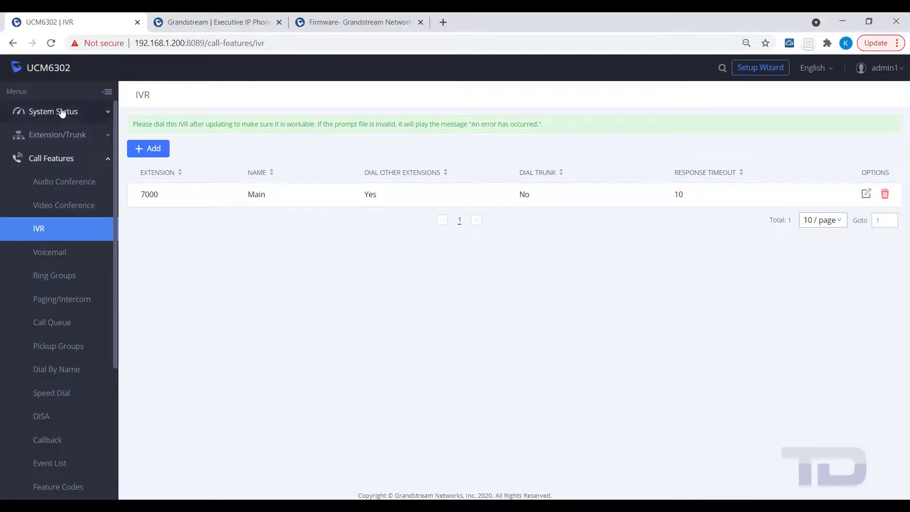
Step: Show Active Calls to confirm 1004's call to IVR 7000, then bring Zoiper back into view
click(32, 185)
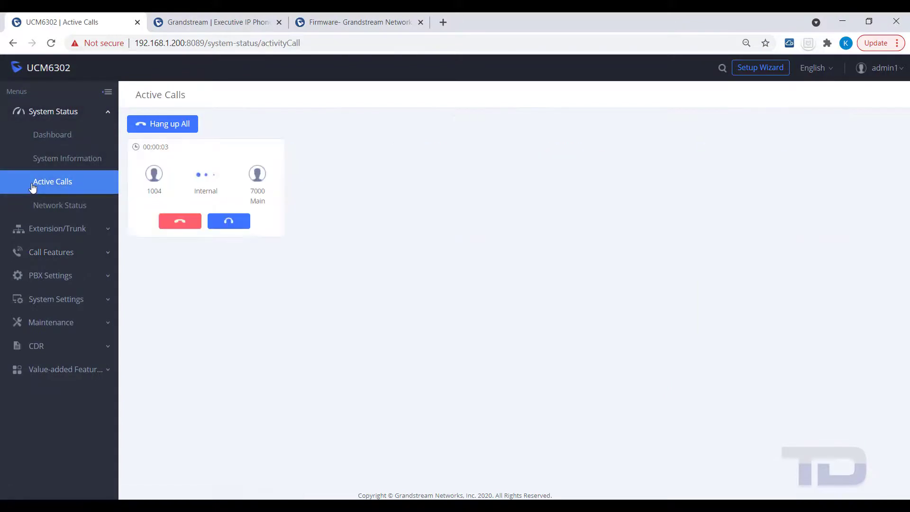
click(710, 494)
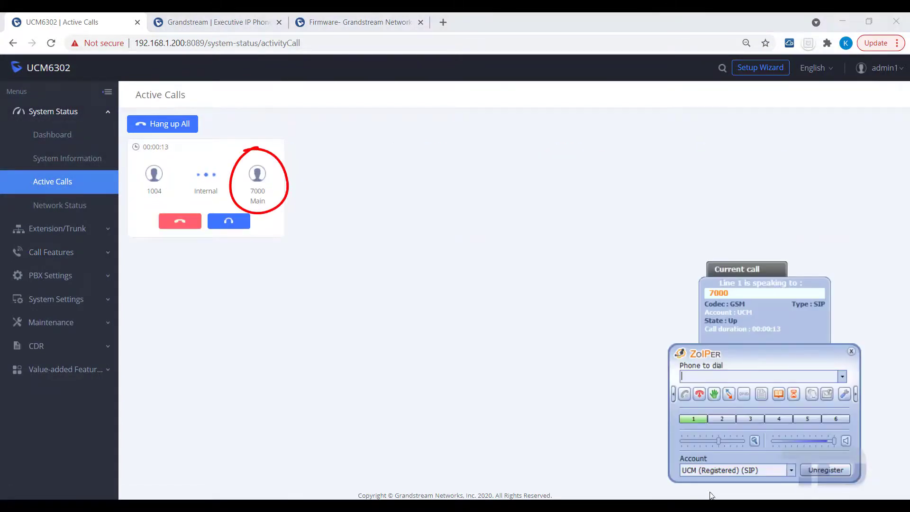